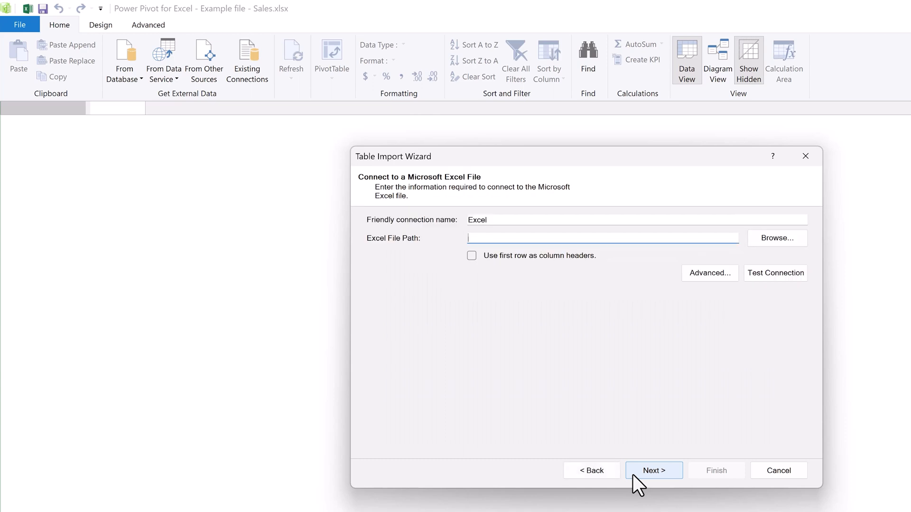
Step: Choose the workbook Example file - Customers as the Excel source and use its first row as column headers
left_click(803, 238)
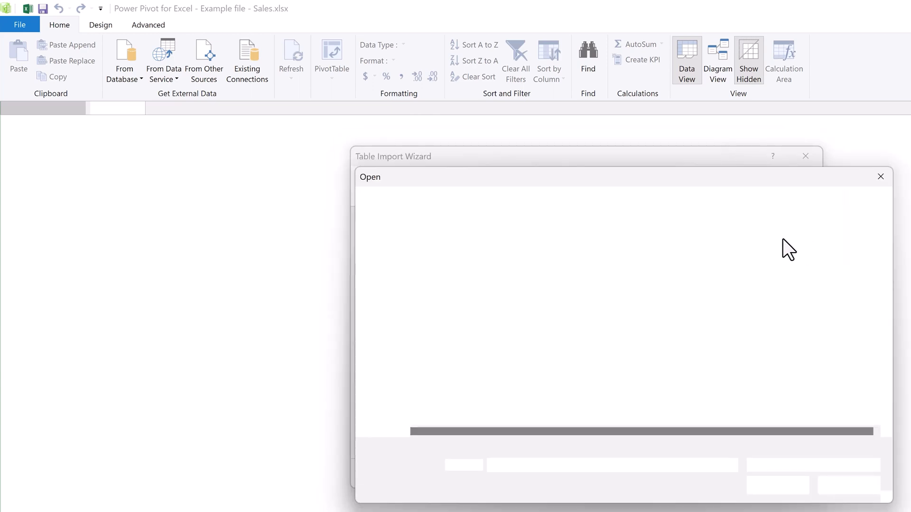
left_click(570, 279)
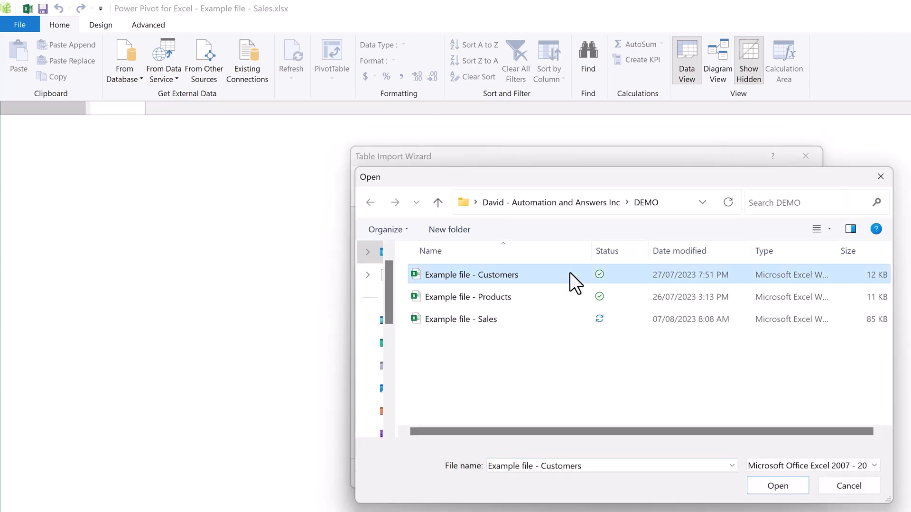
left_click(764, 488)
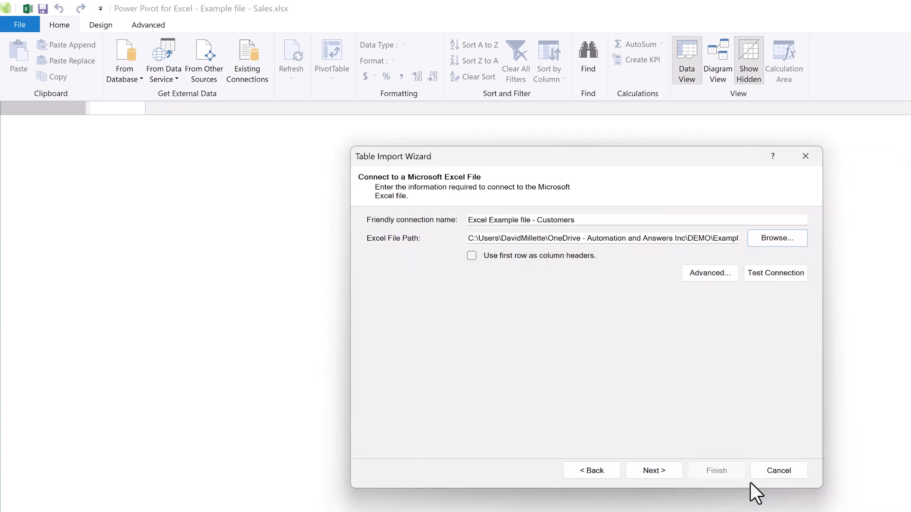
left_click(471, 256)
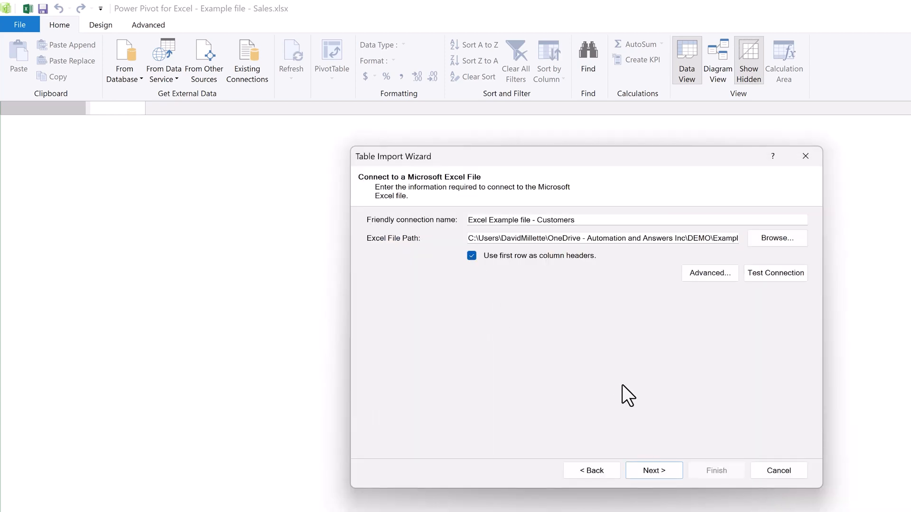
Step: Import the Customers_Sheet table into the data model and close the import wizard
left_click(673, 467)
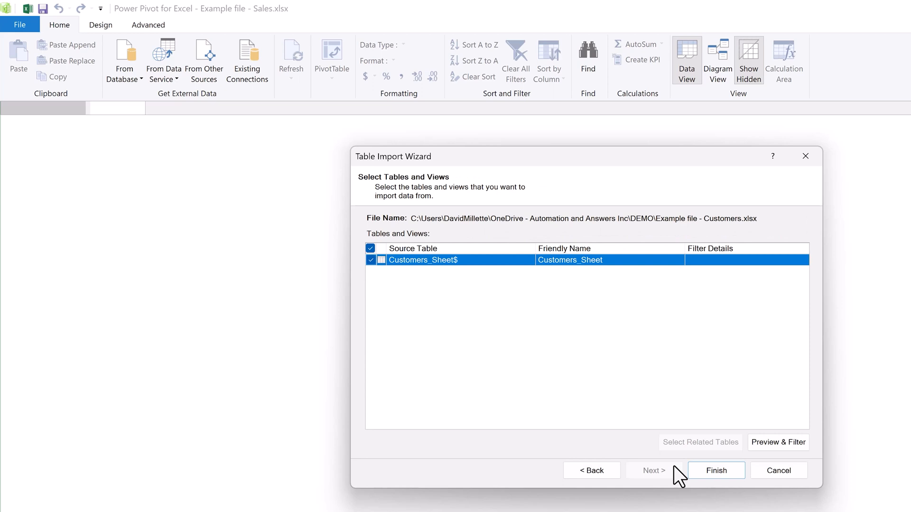
left_click(696, 468)
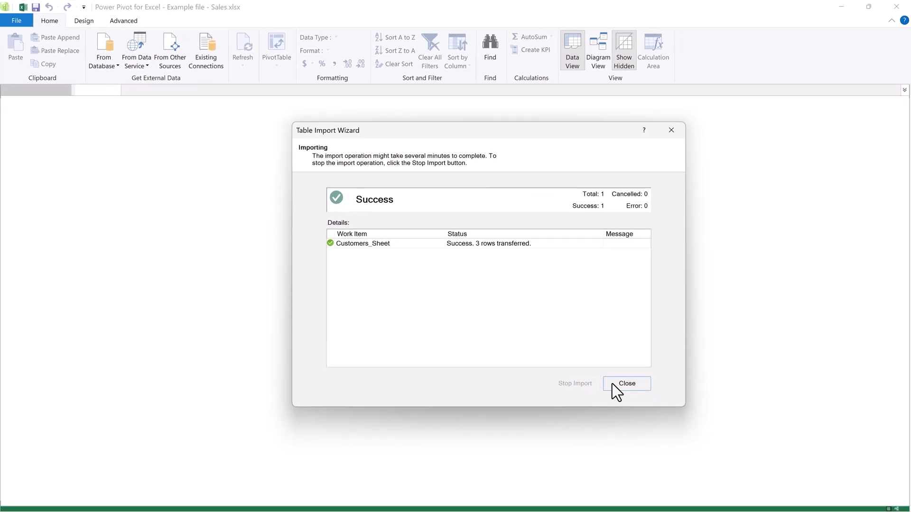
left_click(612, 383)
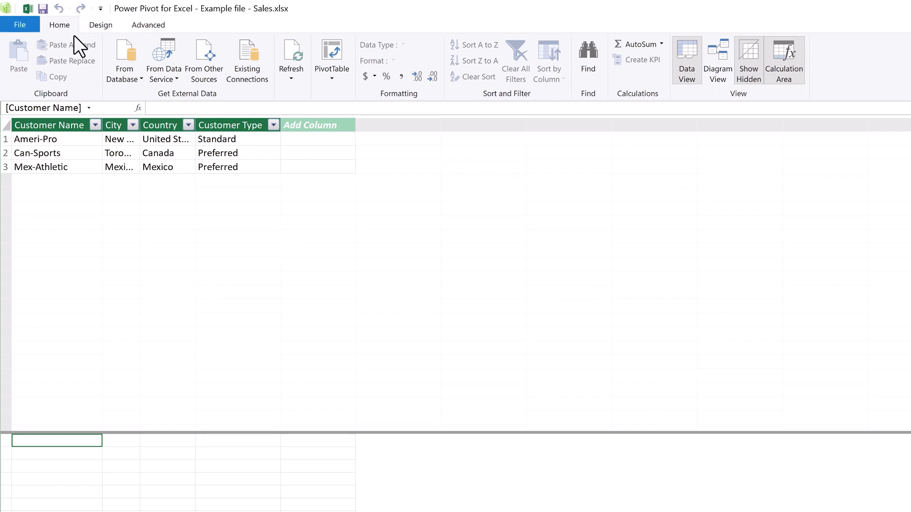
Step: Set up another Excel file import from Example file - Products, using its first row as column headers
left_click(203, 55)
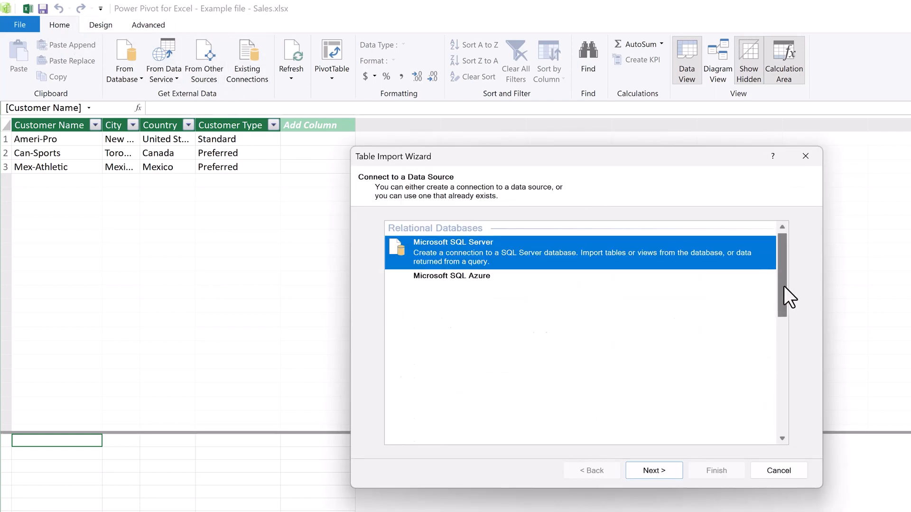
left_click_drag(783, 286, 781, 425)
left_click(538, 378)
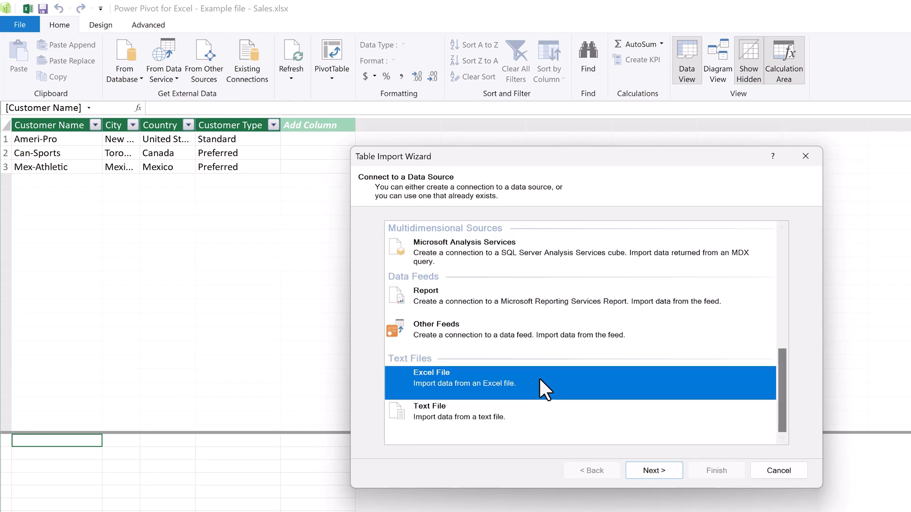
left_click(631, 474)
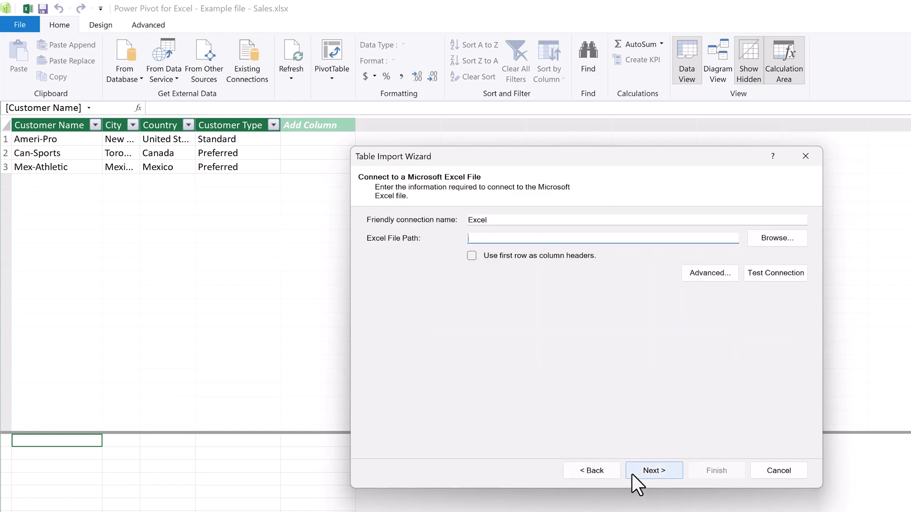
left_click(793, 241)
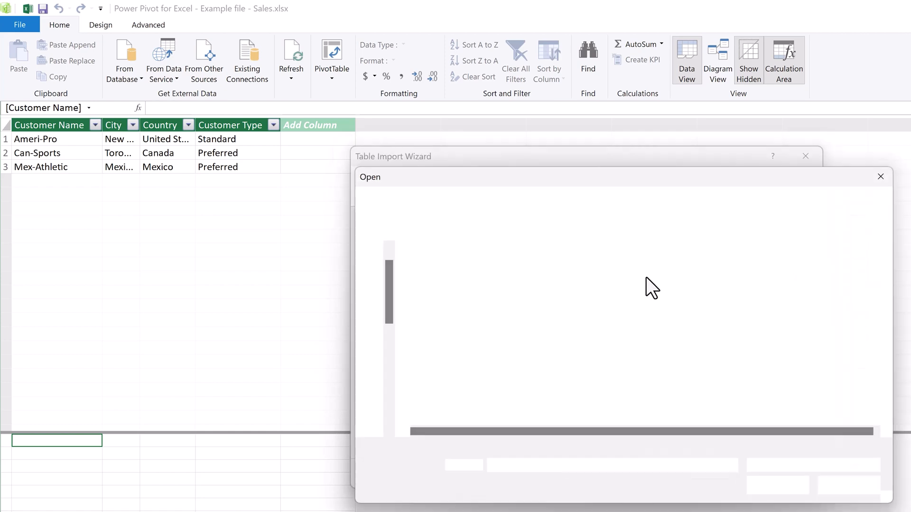
left_click(528, 299)
left_click(755, 487)
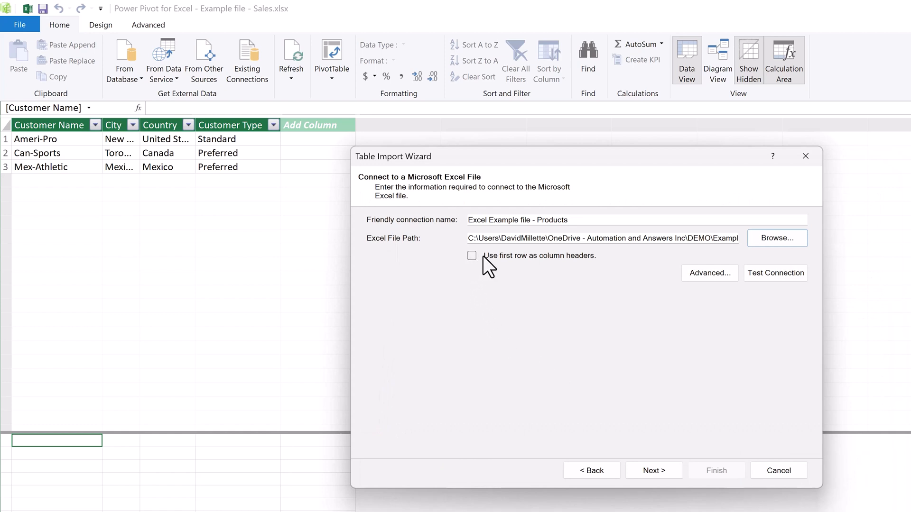
left_click(472, 256)
Step: Import the Products_Sheet table, accepting the external data connection, and close the import wizard
left_click(665, 470)
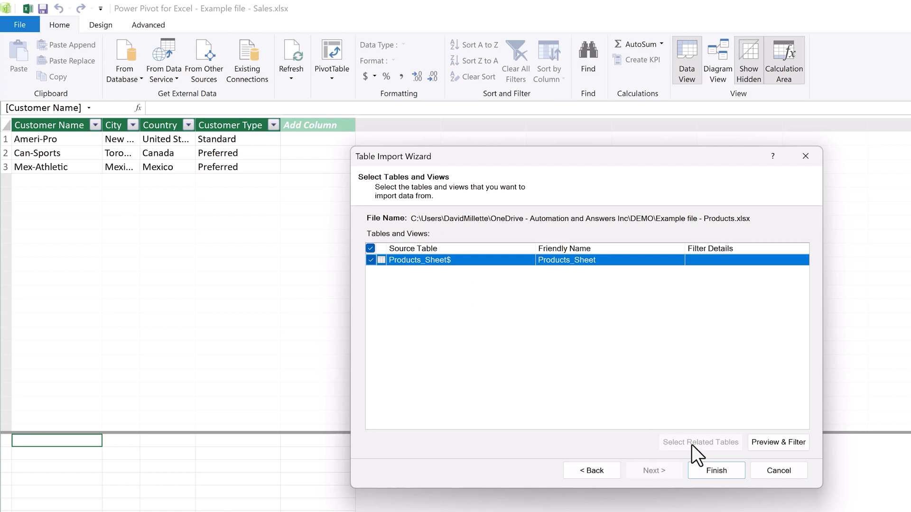
left_click(695, 471)
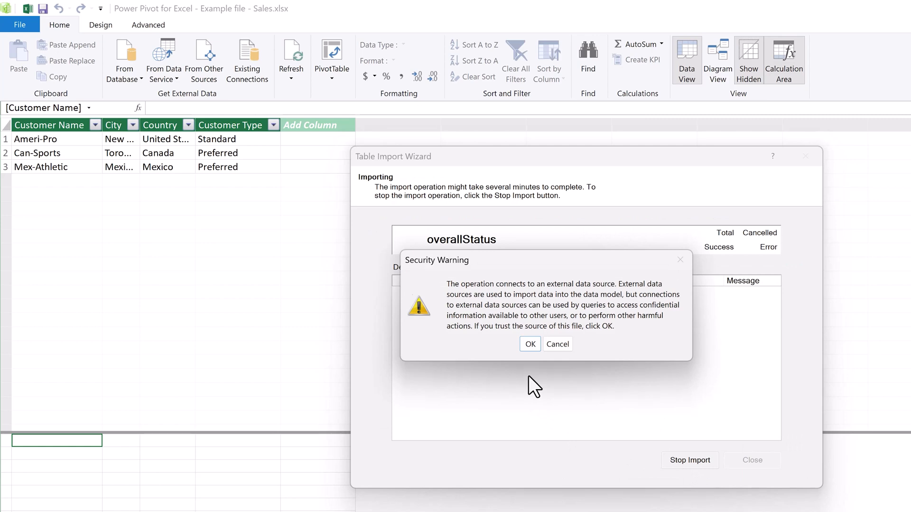
left_click(530, 345)
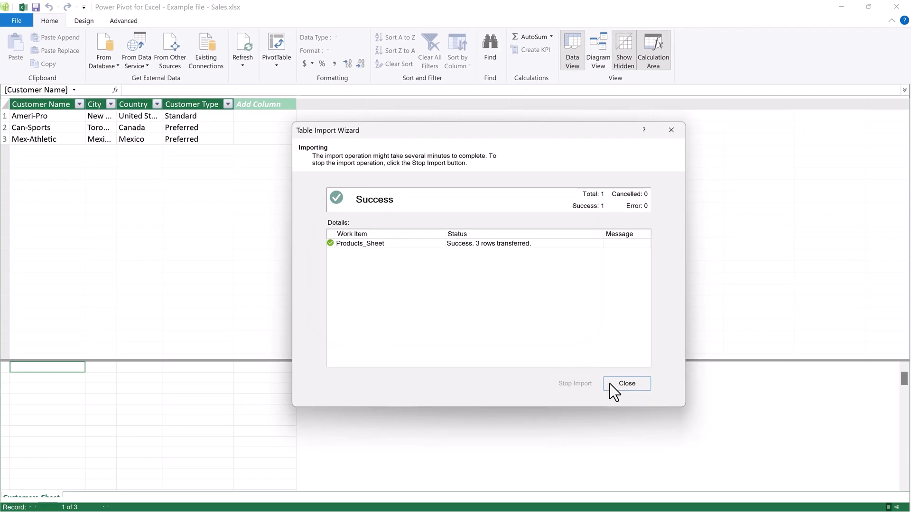
left_click(663, 407)
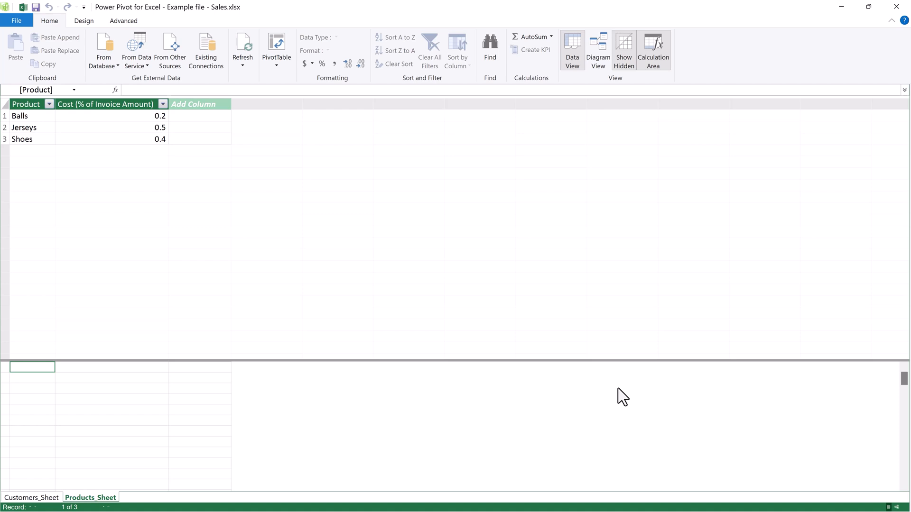
Step: Return from Power Pivot to the workbook and add the sales invoice table to the data model
left_click(892, 15)
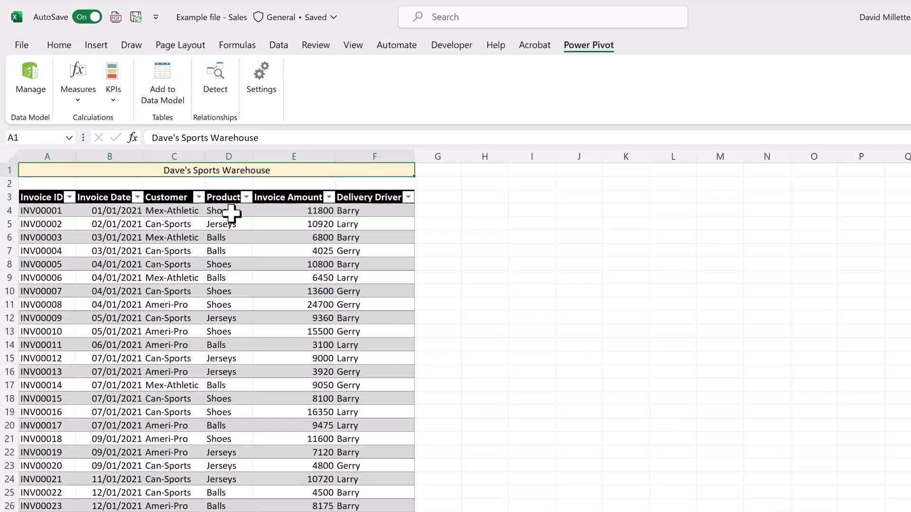
left_click(231, 213)
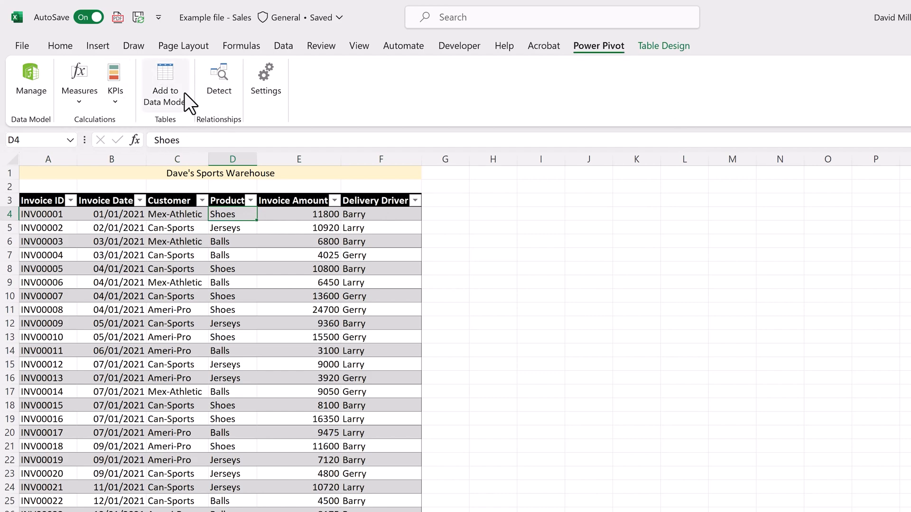
left_click(164, 70)
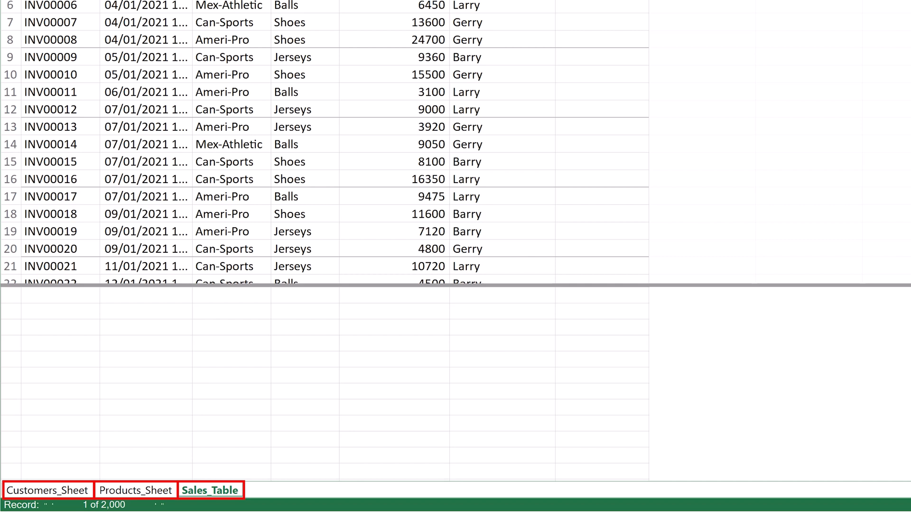
Step: Rename the Customers_Sheet table in the data model as Customers_DM
left_click(78, 488)
double_click(77, 489)
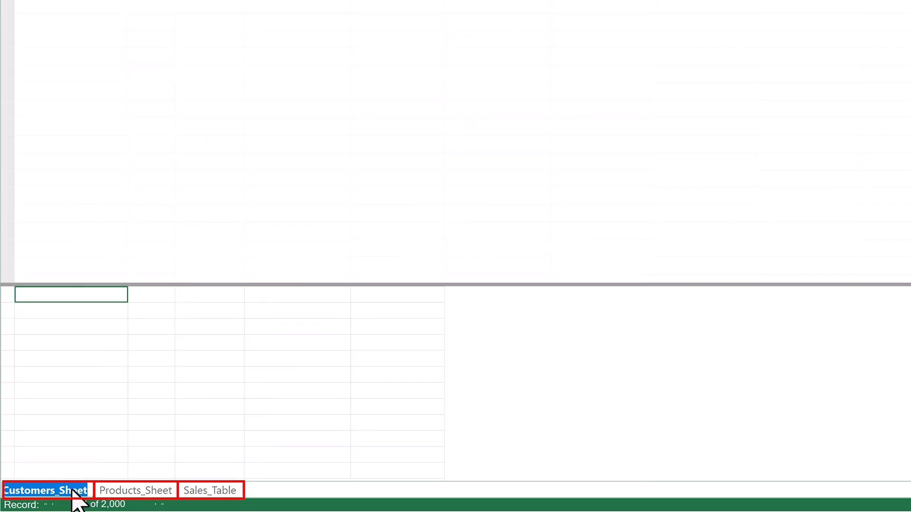
left_click_drag(60, 490, 86, 490)
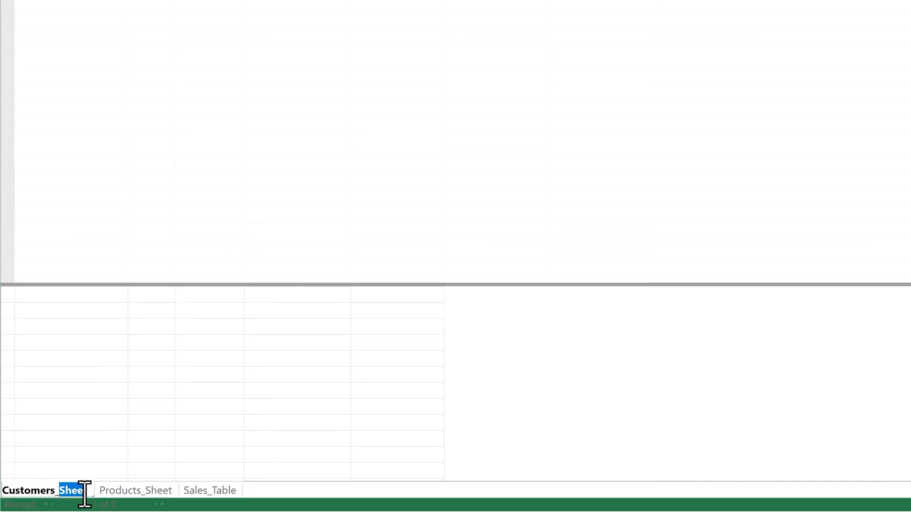
type("DM")
key("Return")
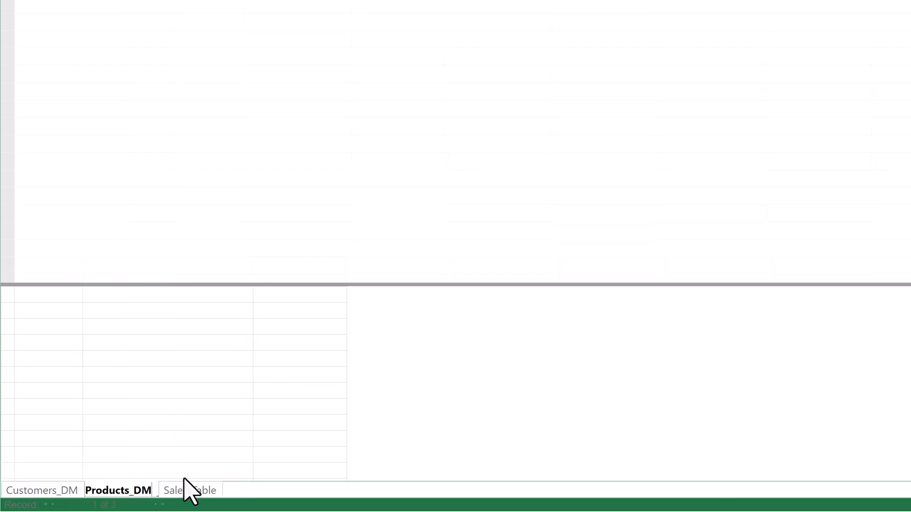
Step: Rename the Products_Sheet table as Products_DM and the Sales_Table table as Sales_DM
double_click(189, 490)
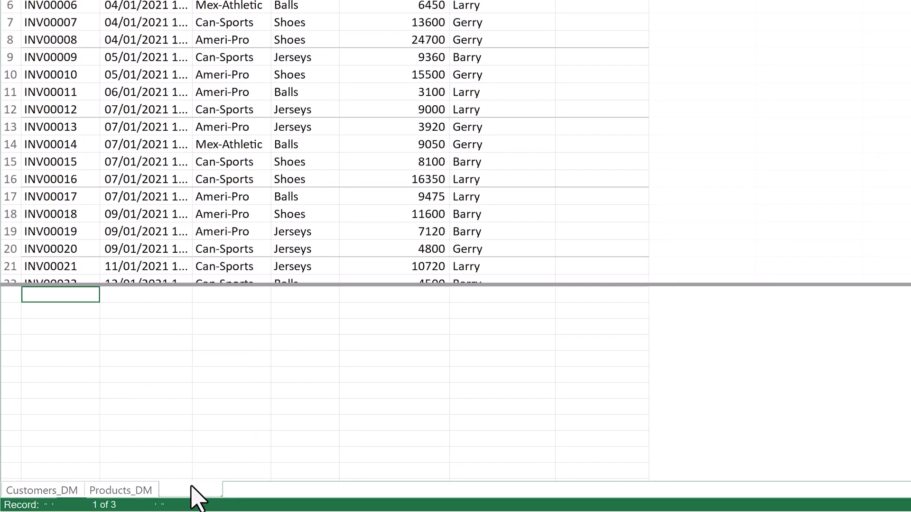
type("Sales_DM")
key("Return")
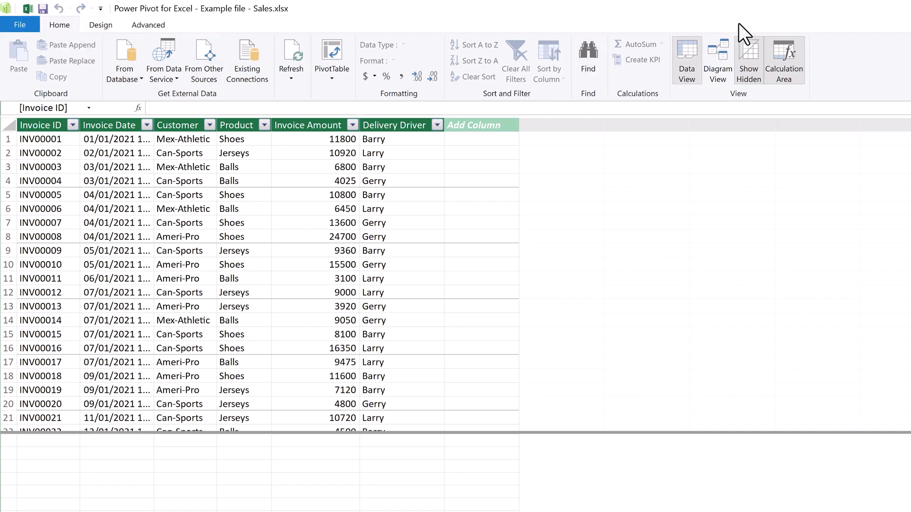
Step: Show the model as a diagram and arrange Customers_DM above Products_DM, with Sales_DM to the right of both
left_click(720, 53)
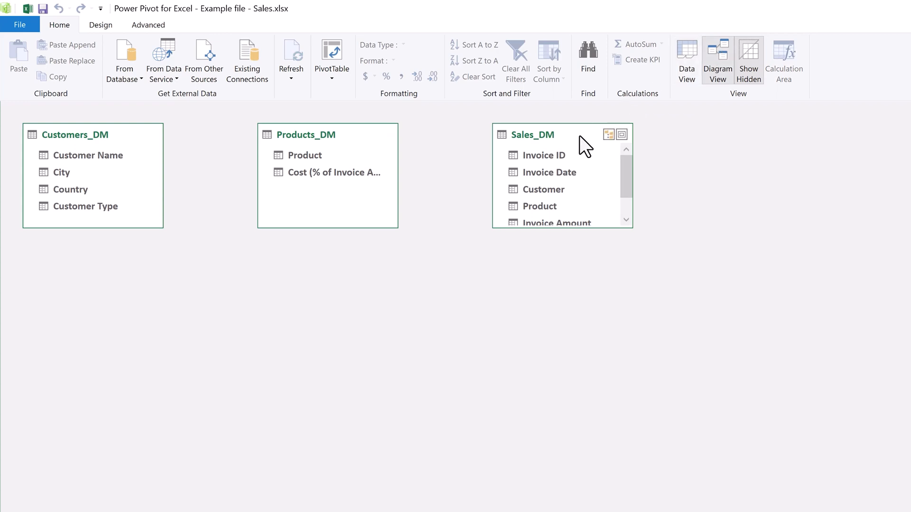
left_click_drag(579, 136, 498, 280)
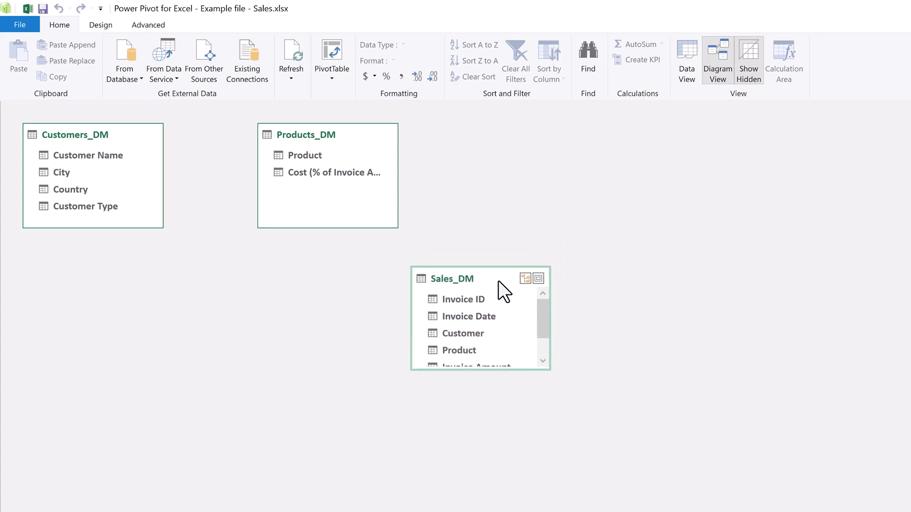
left_click_drag(355, 131, 275, 392)
left_click_drag(128, 133, 285, 197)
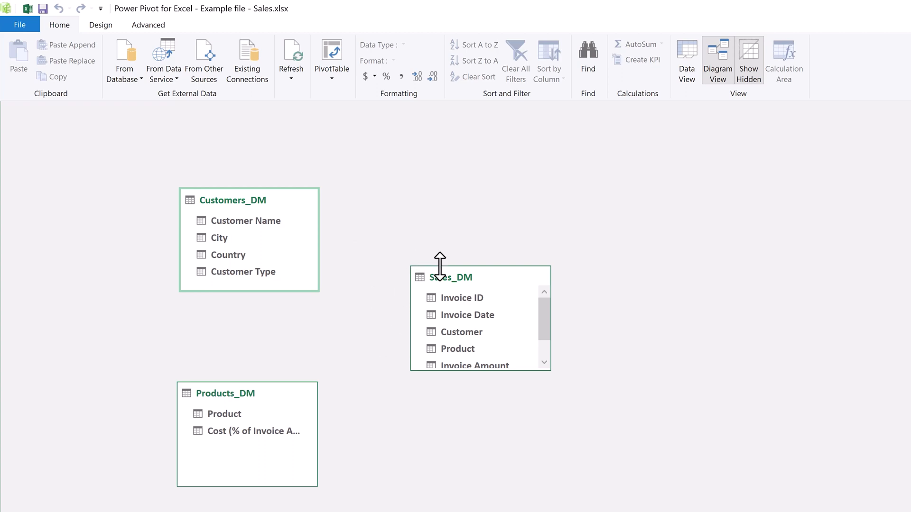
Step: Relate Customer Name in Customers_DM to Customer in Sales_DM, and Product in Products_DM to Product in Sales_DM
mouse_move(314, 195)
left_click_drag(254, 220, 446, 331)
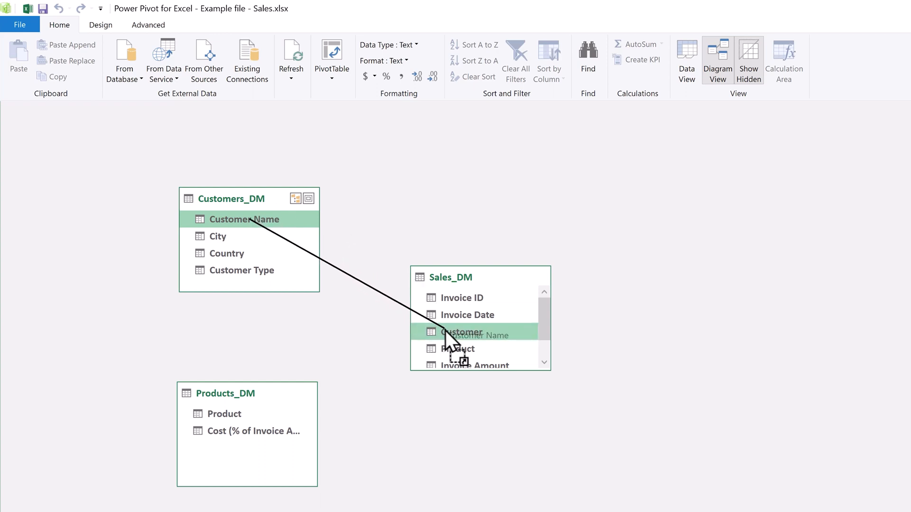
left_click_drag(446, 331, 446, 331)
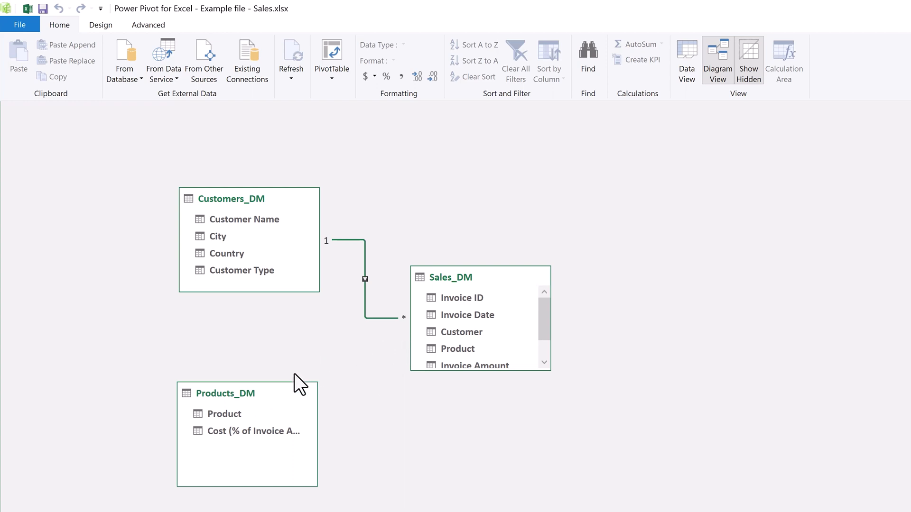
left_click_drag(226, 411, 449, 351)
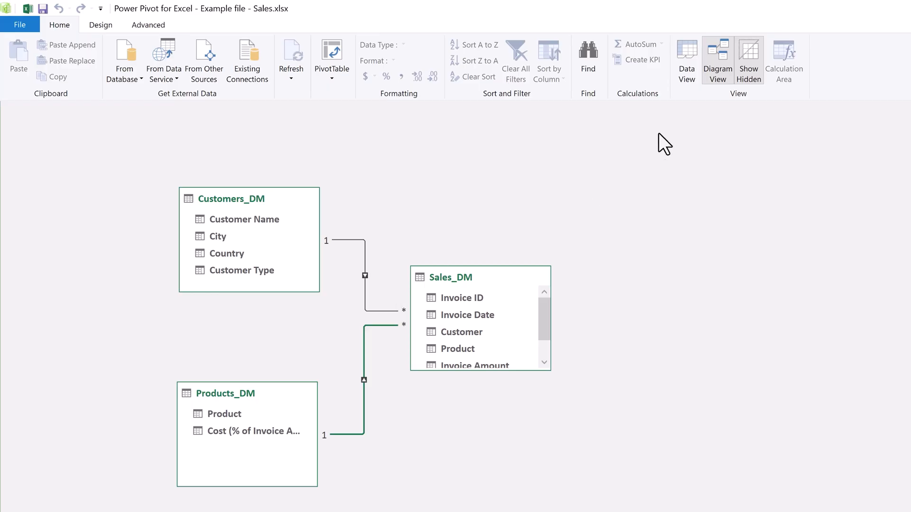
Step: Return to the data view and add a column named COGS to the Sales_DM table
left_click(685, 49)
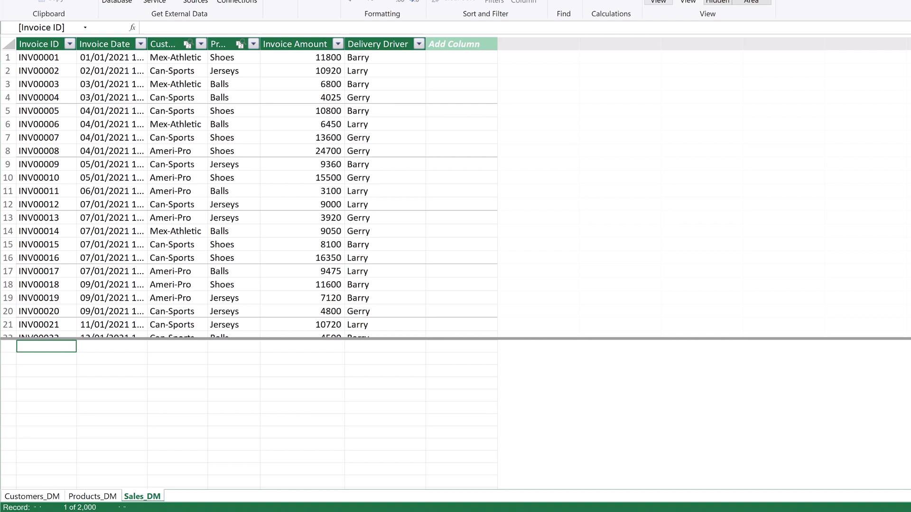
left_click(459, 44)
double_click(460, 44)
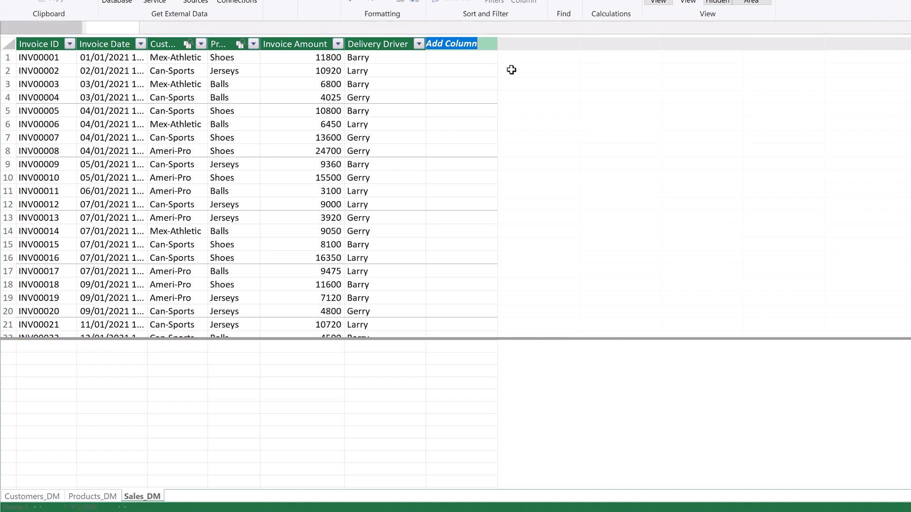
type("COGS")
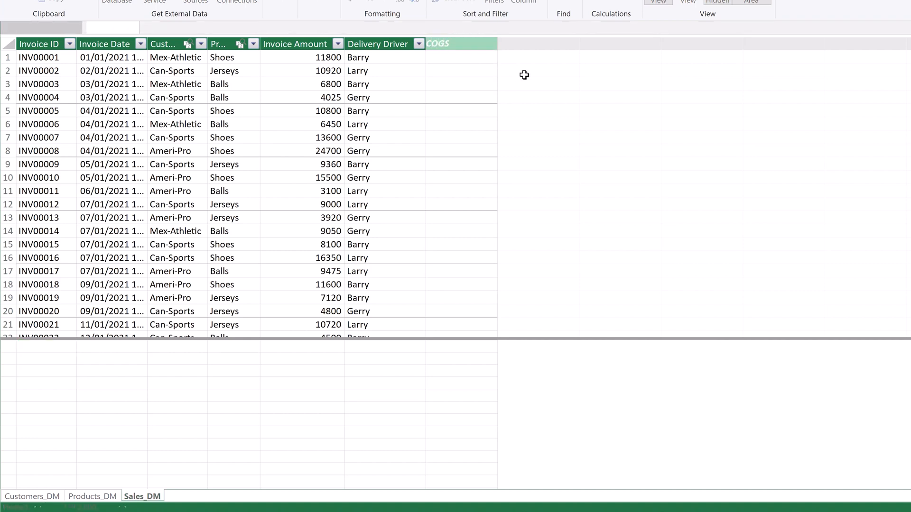
key("Return")
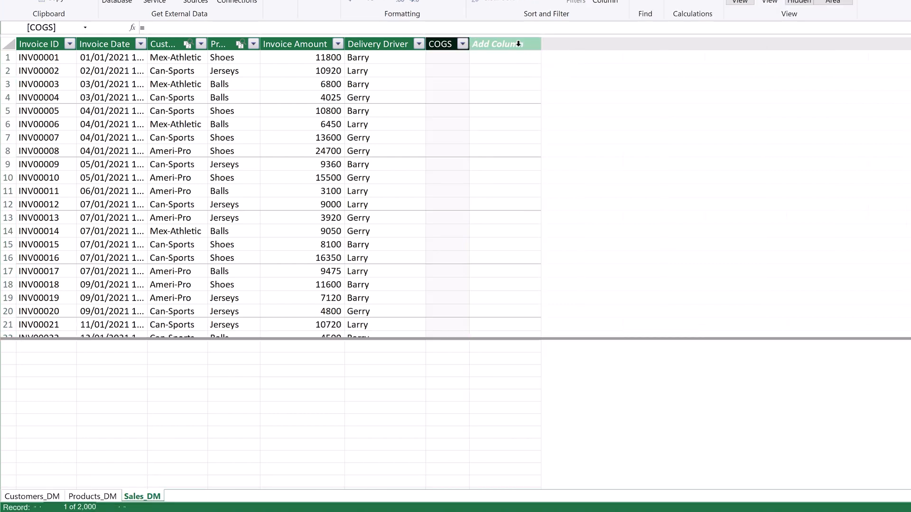
Step: Add a column named Discount after COGS in the Sales_DM table
double_click(518, 43)
type("Discount")
key("Return")
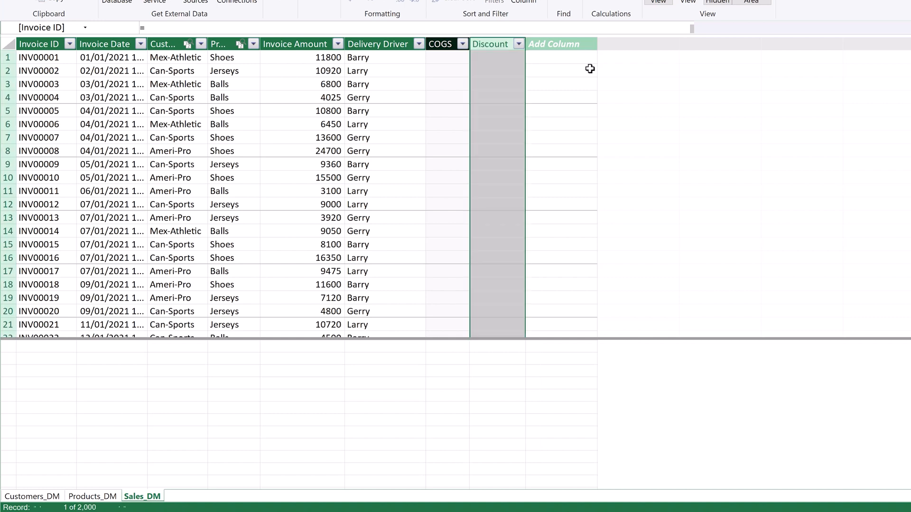
Step: Add a column named Profit after Discount in the Sales_DM table
double_click(527, 44)
type("Profit")
key("Return")
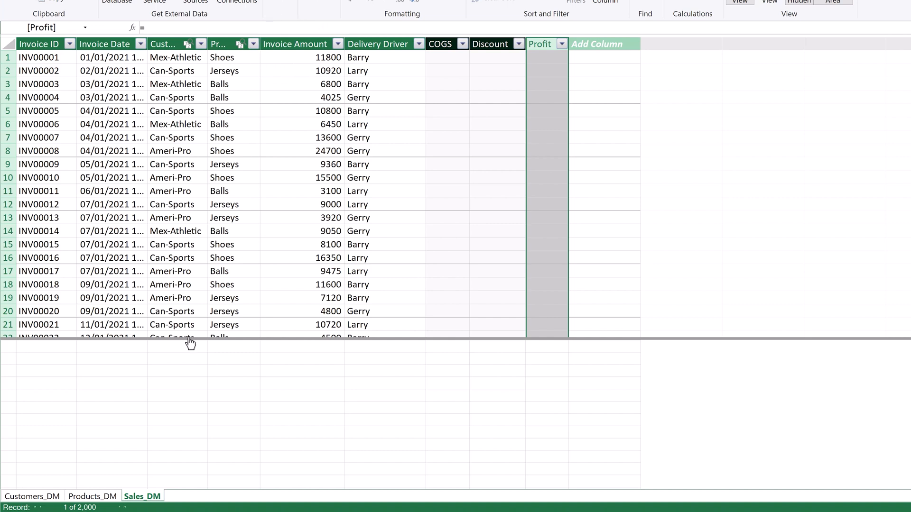
Step: Check the product costs in Products_DM and calculate COGS in Sales_DM as Invoice Amount multiplied by RELATED(Products_DM[Cost (% of Invoice Amount)])
left_click(97, 497)
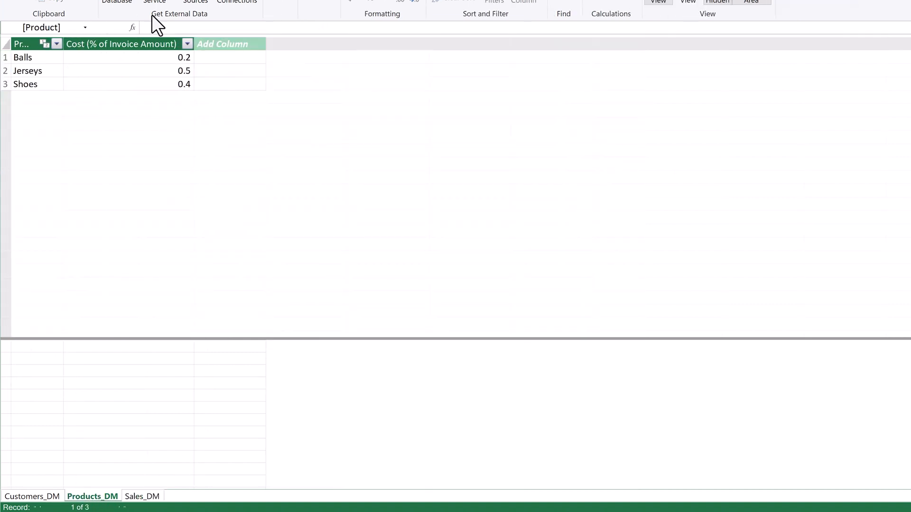
left_click(142, 498)
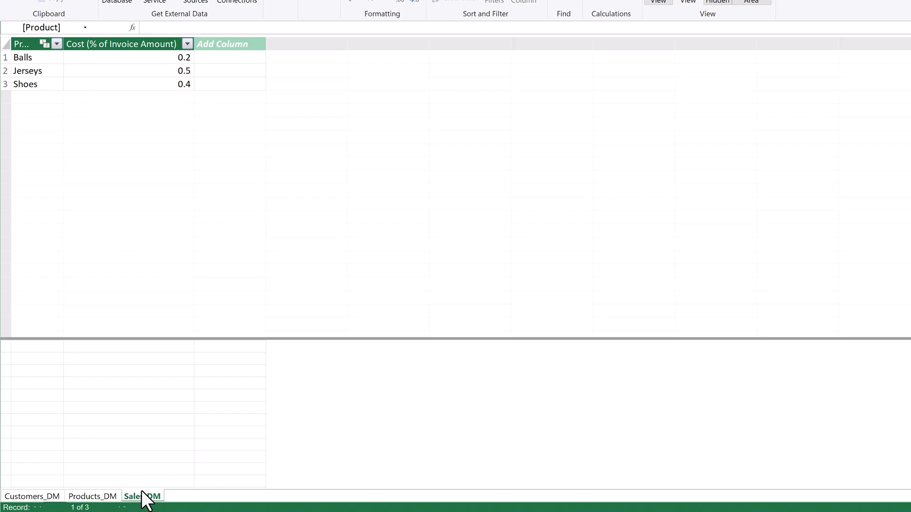
left_click(441, 58)
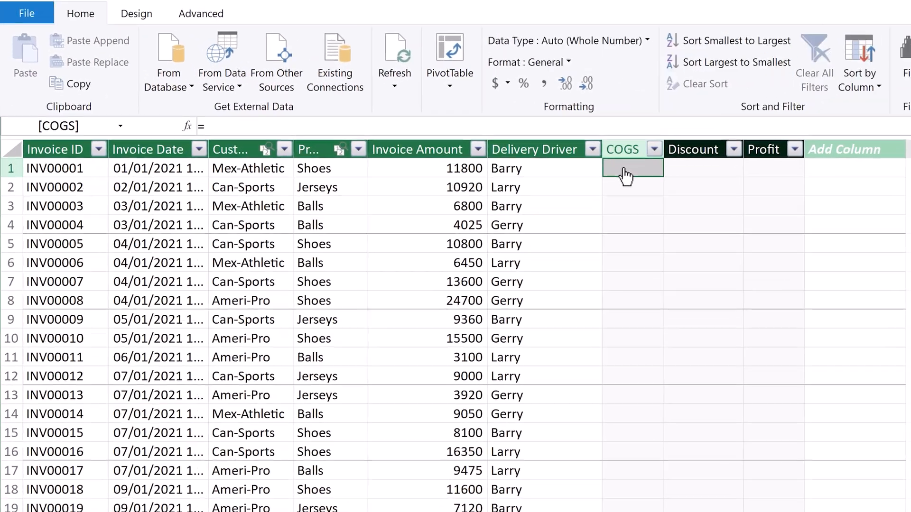
left_click(251, 124)
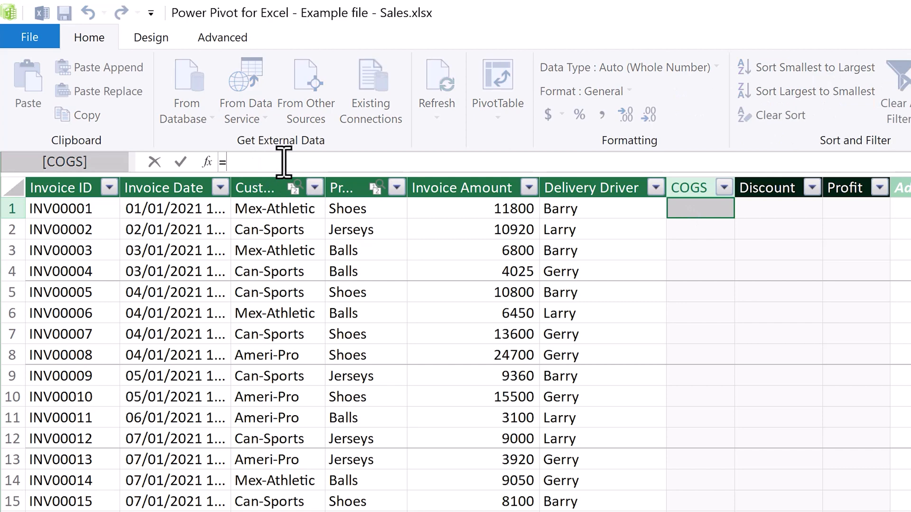
left_click(456, 209)
type("*")
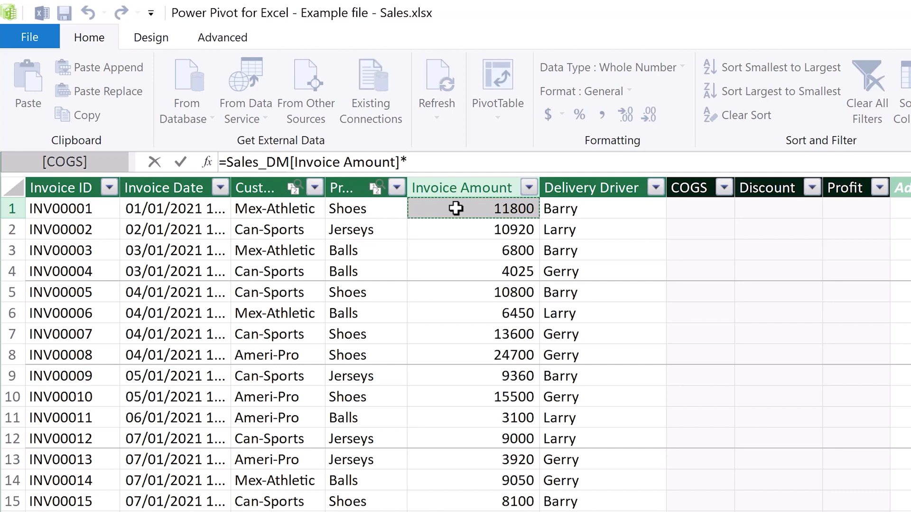
type("related")
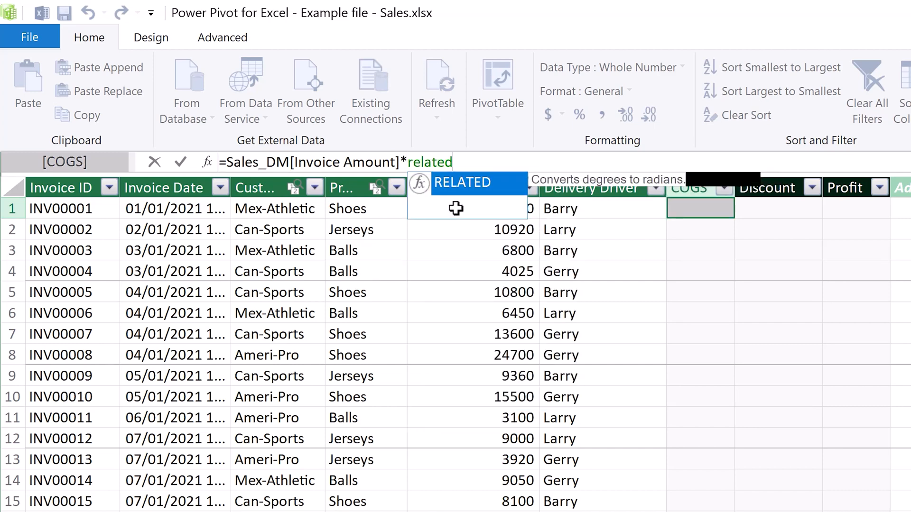
key("Tab")
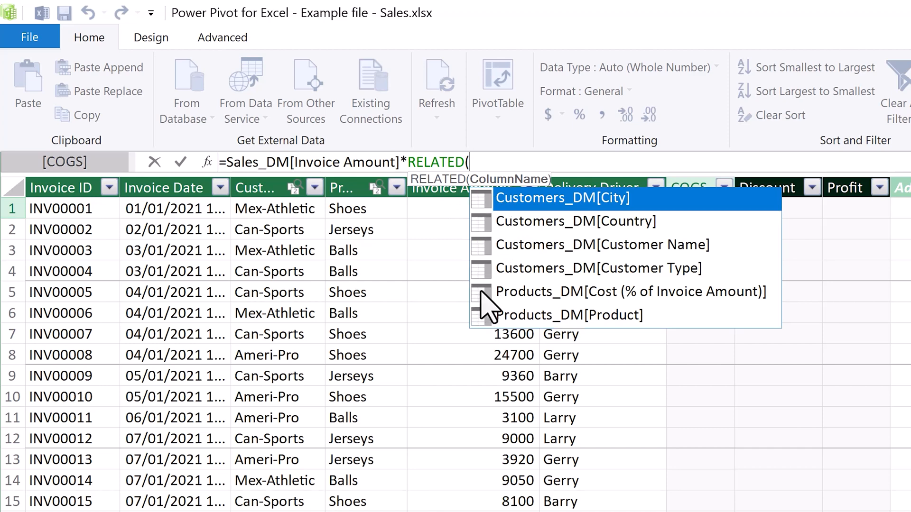
left_click(541, 293)
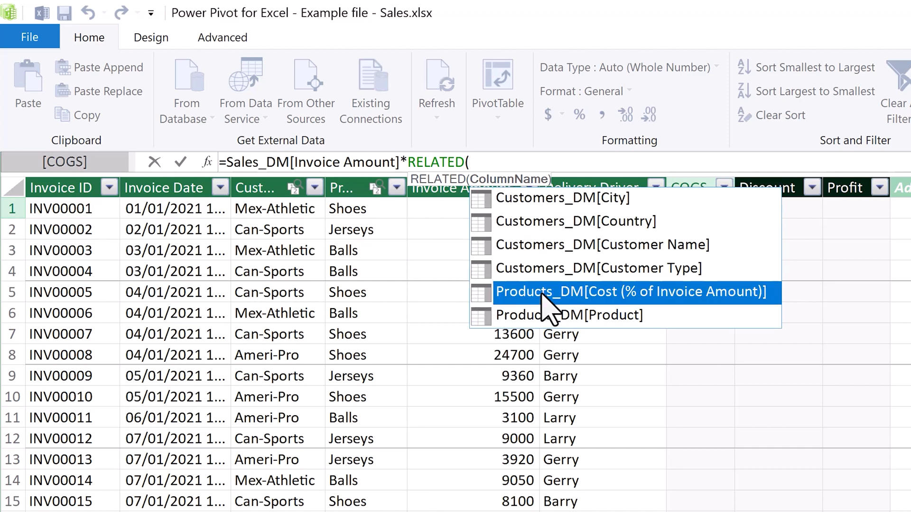
double_click(542, 295)
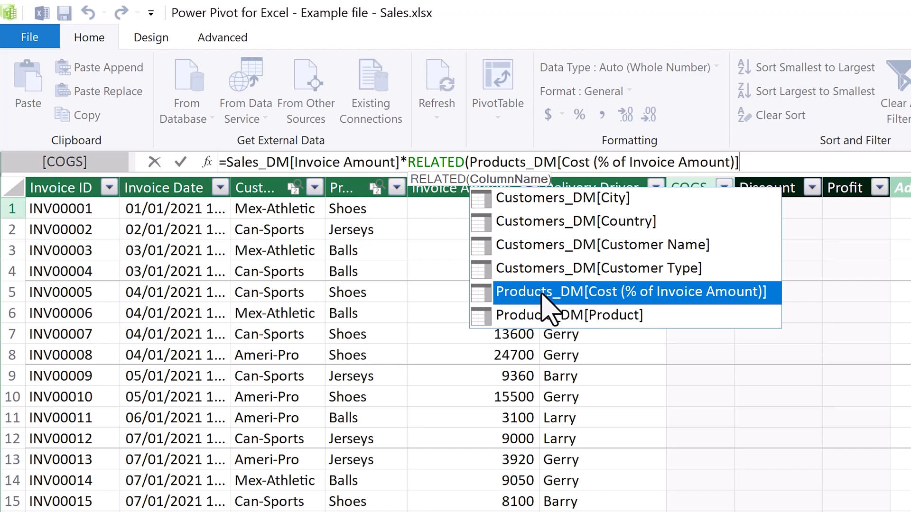
type(")")
key("Return")
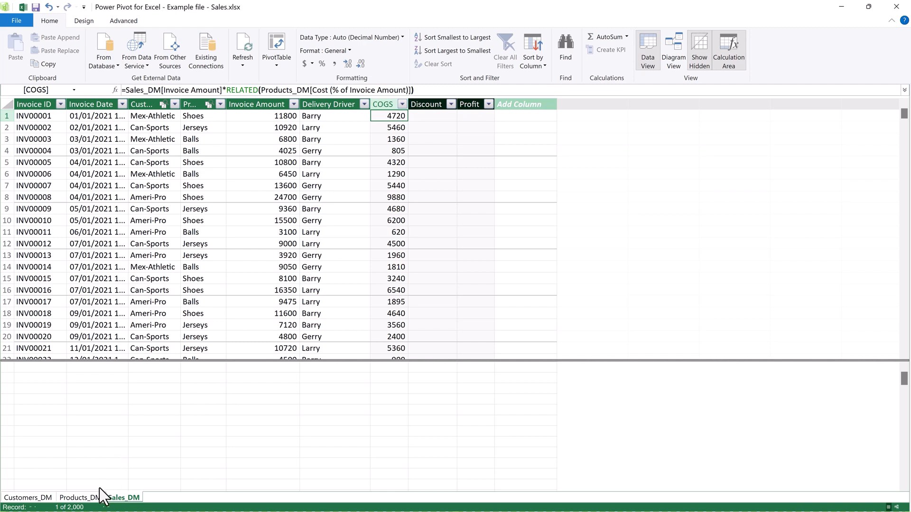
Step: Check the customer types in Customers_DM and start an IF formula in the Discount column of Sales_DM
left_click(42, 499)
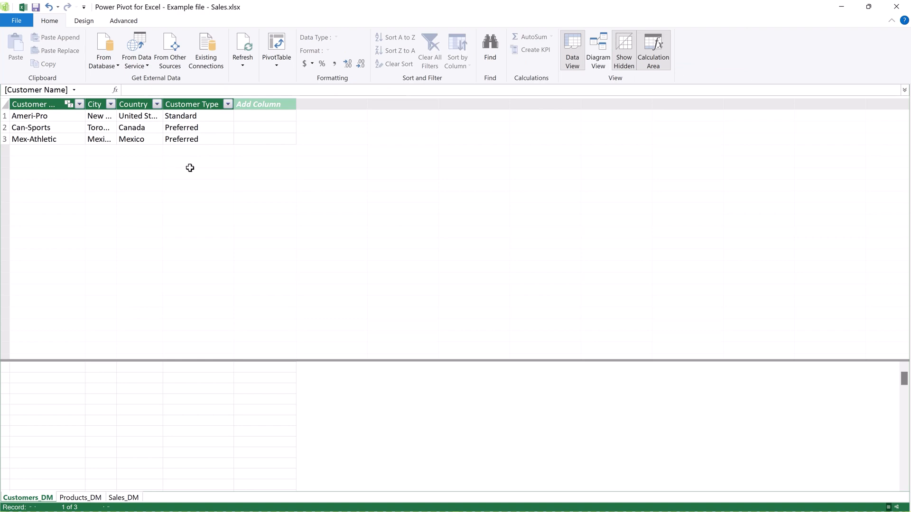
left_click(126, 498)
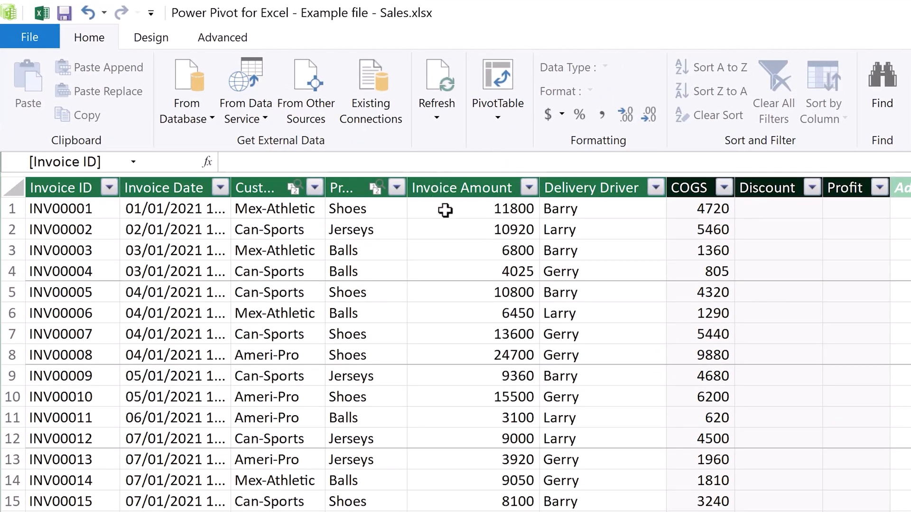
left_click(778, 211)
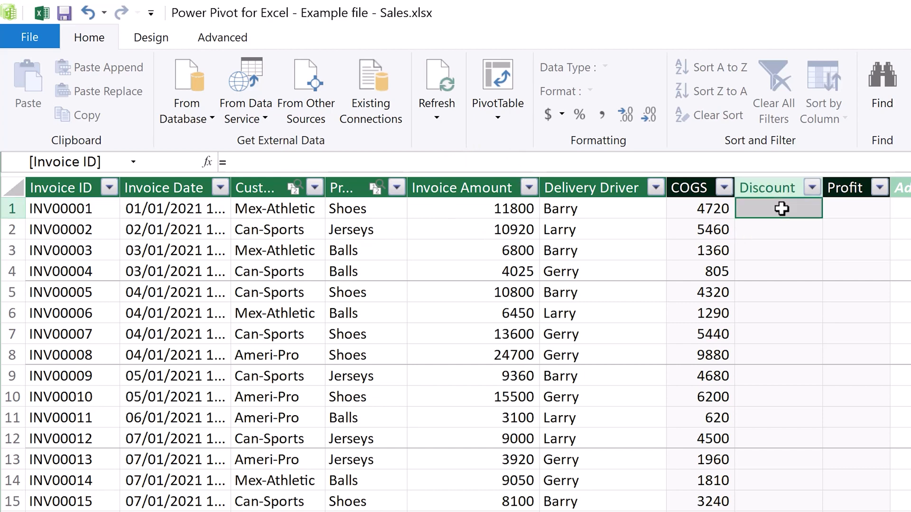
left_click(413, 162)
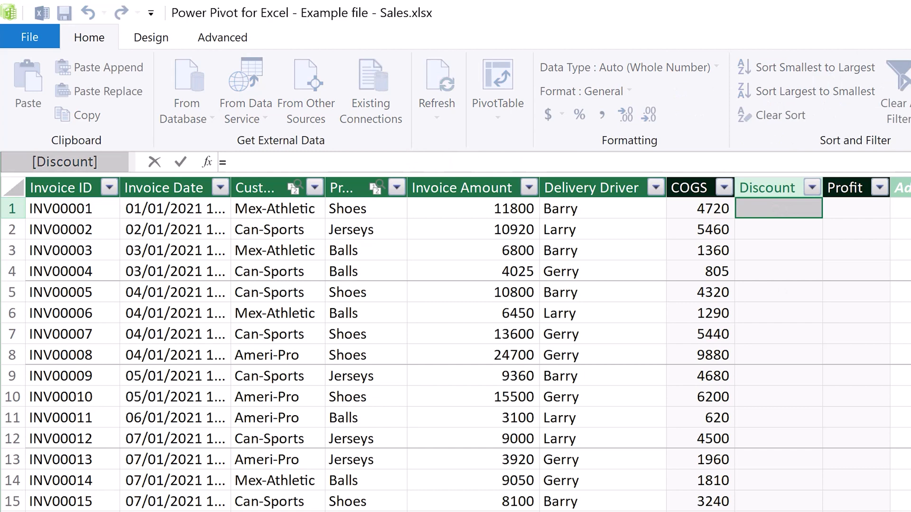
type("if")
key("Tab")
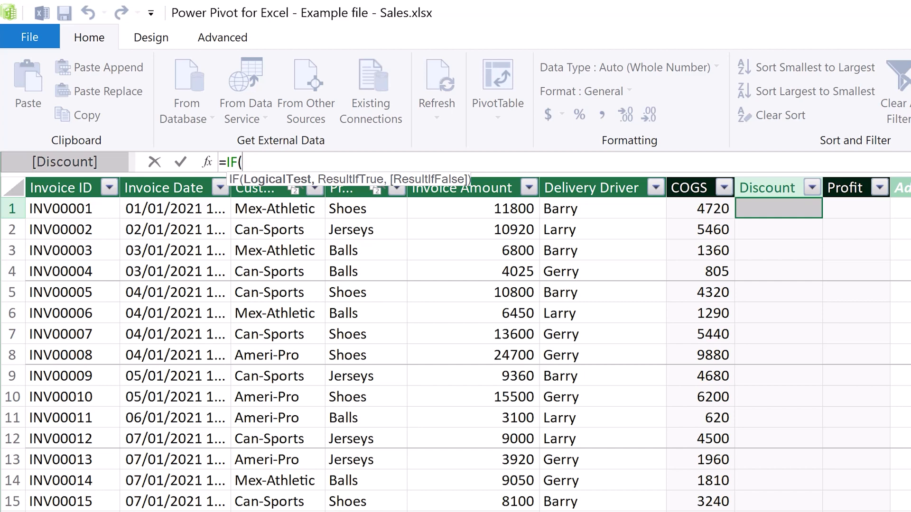
Step: Set the IF function's logical test to RELATED(Customers_DM[Customer Type])="Preferred"
type("rela")
key("Tab")
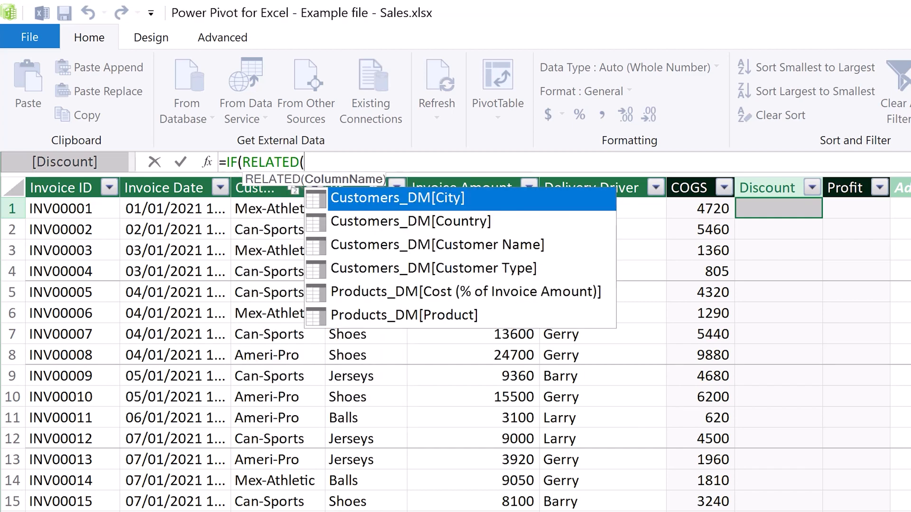
left_click(314, 270)
double_click(314, 270)
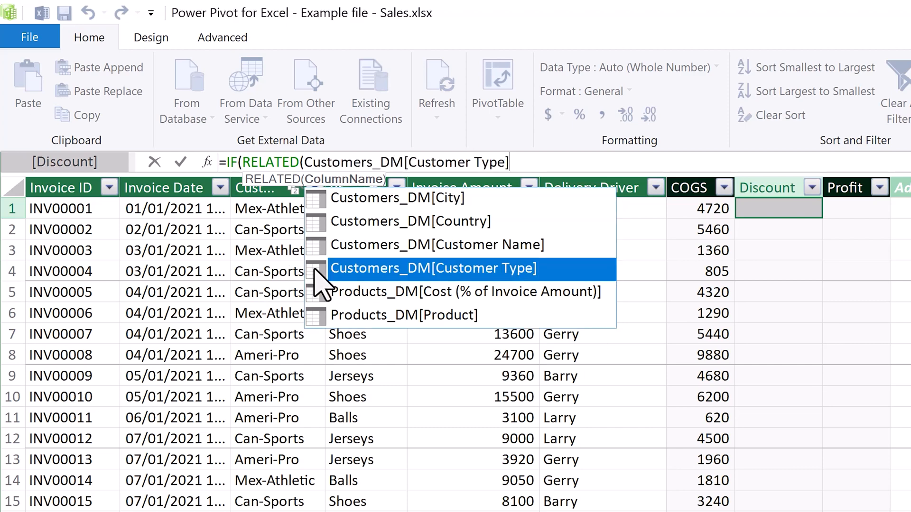
type(")")
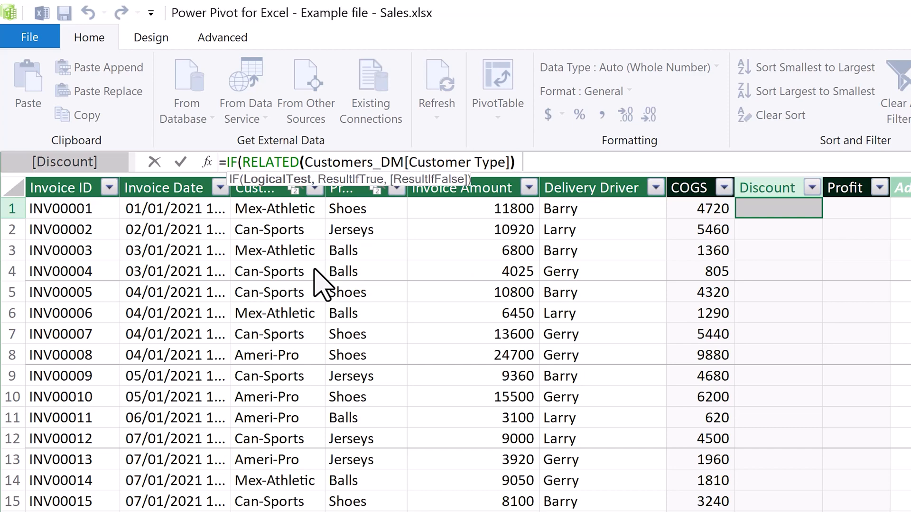
type("=\"")
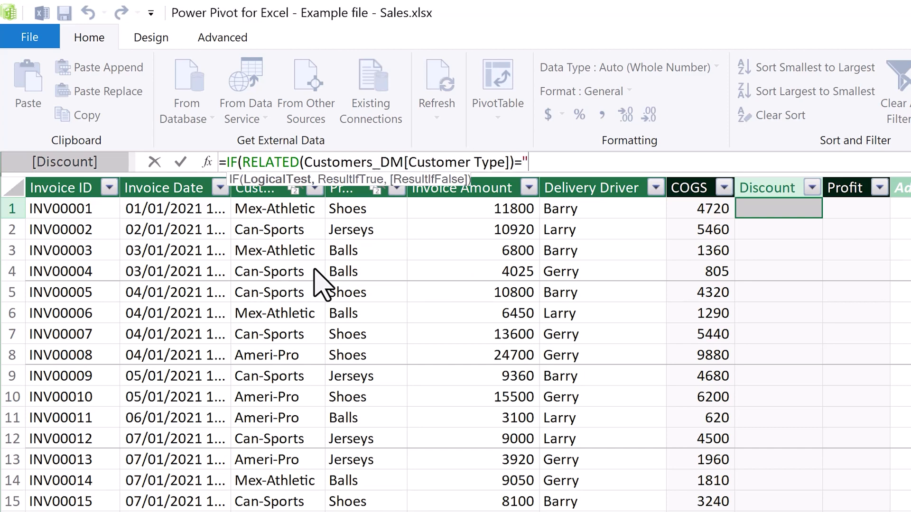
type("Preferred\",")
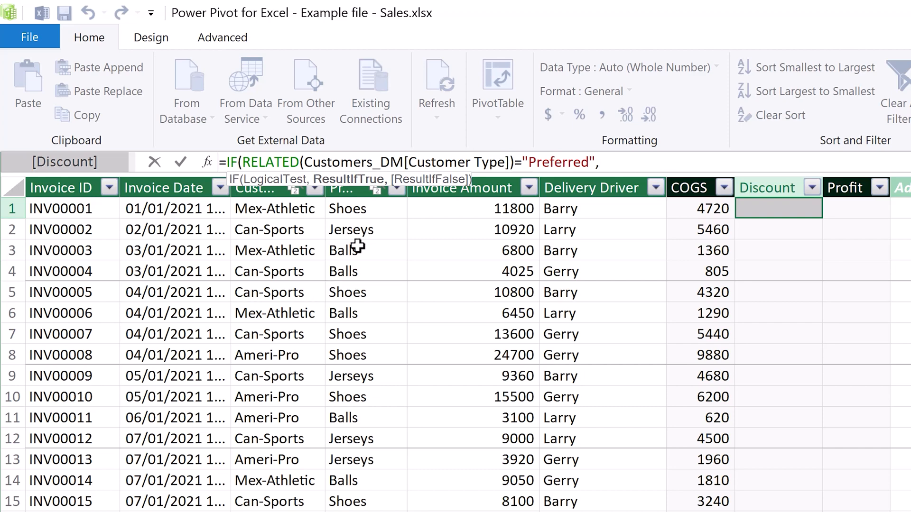
Step: Complete the Discount formula so it returns Sales_DM[Invoice Amount]*0.1 when the test is true and 0 otherwise
left_click(464, 207)
type("*0")
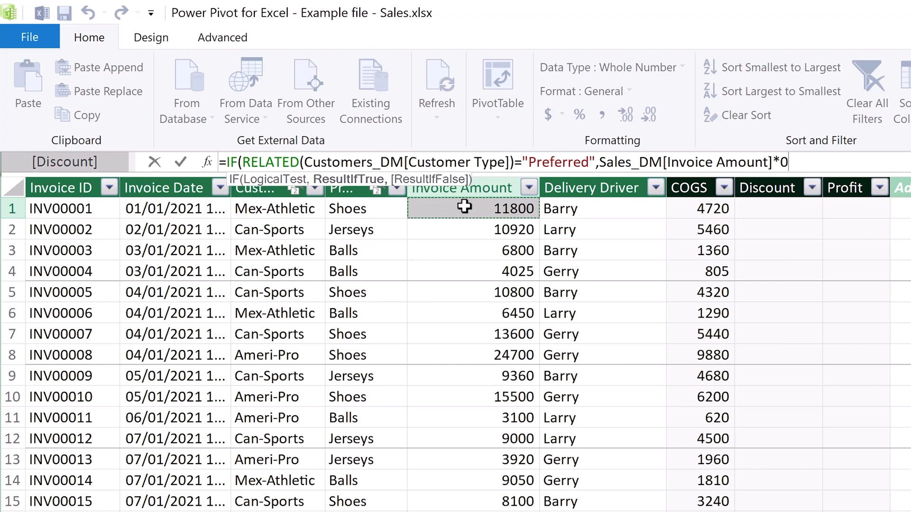
type(".1")
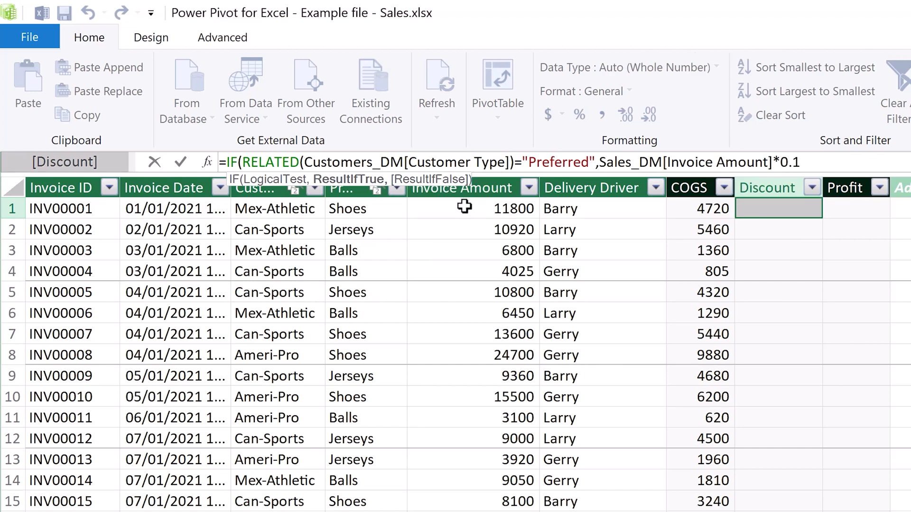
type(",0")
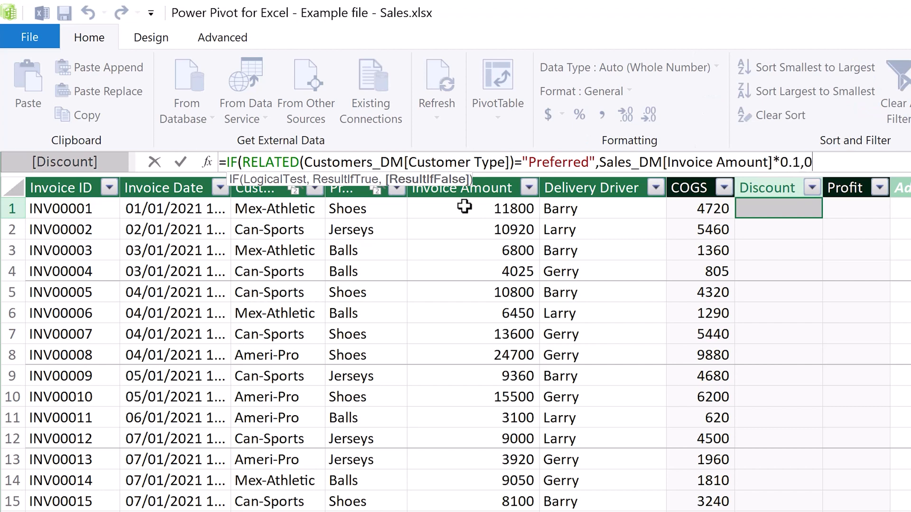
type(")")
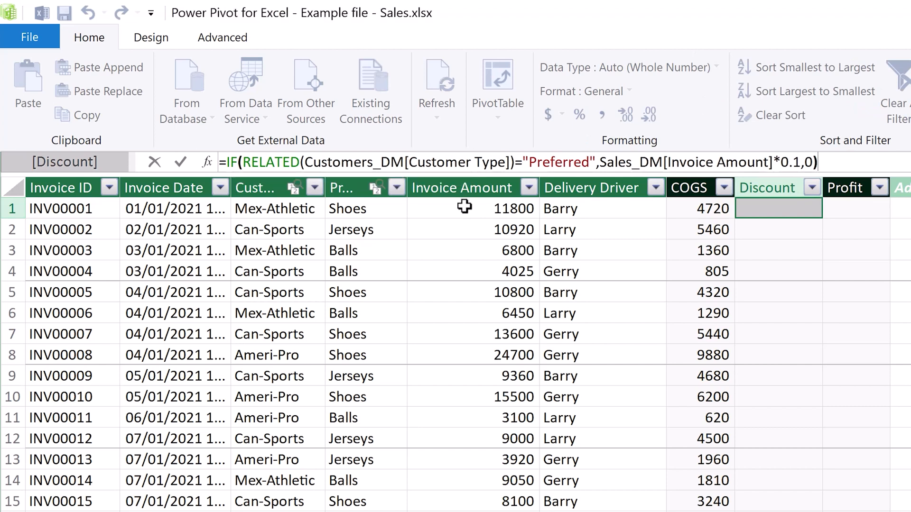
key("Return")
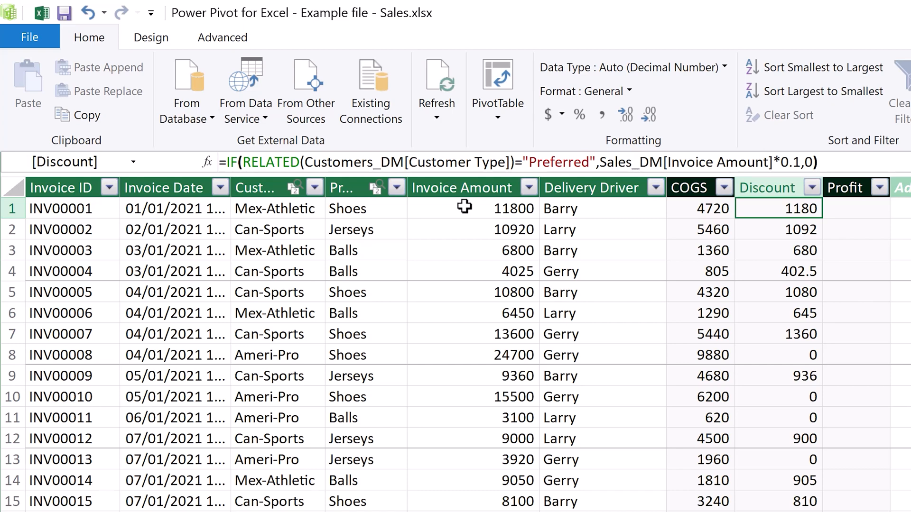
Step: Calculate the Profit column in Sales_DM as Invoice Amount minus COGS minus Discount
left_click(850, 209)
type("=")
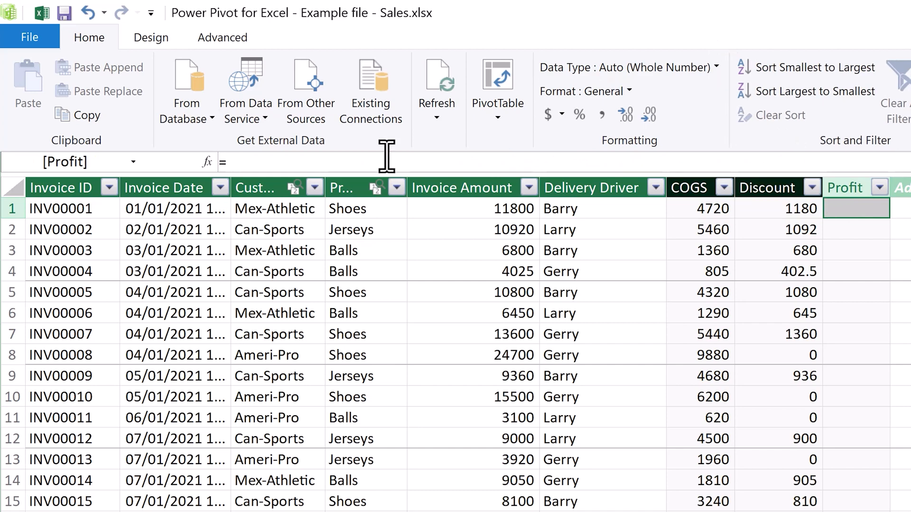
left_click(466, 210)
type("-")
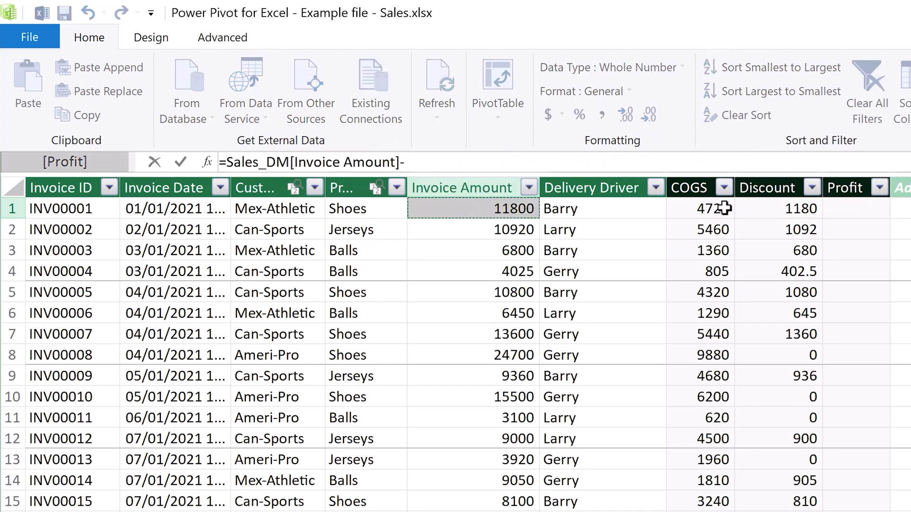
left_click(689, 209)
type("-")
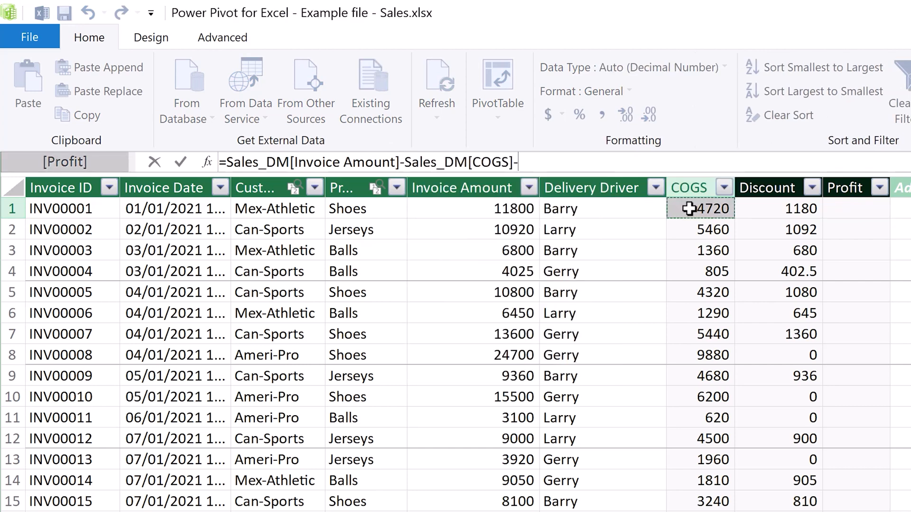
left_click(754, 208)
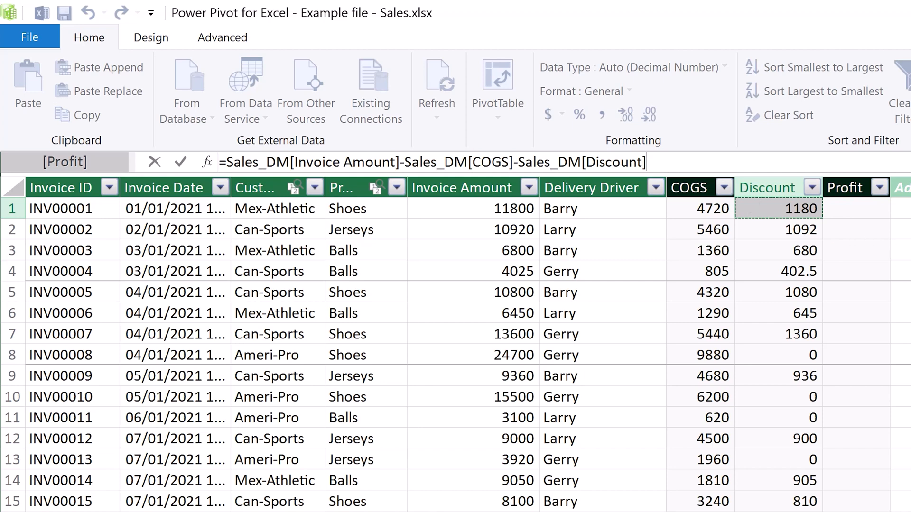
key("Return")
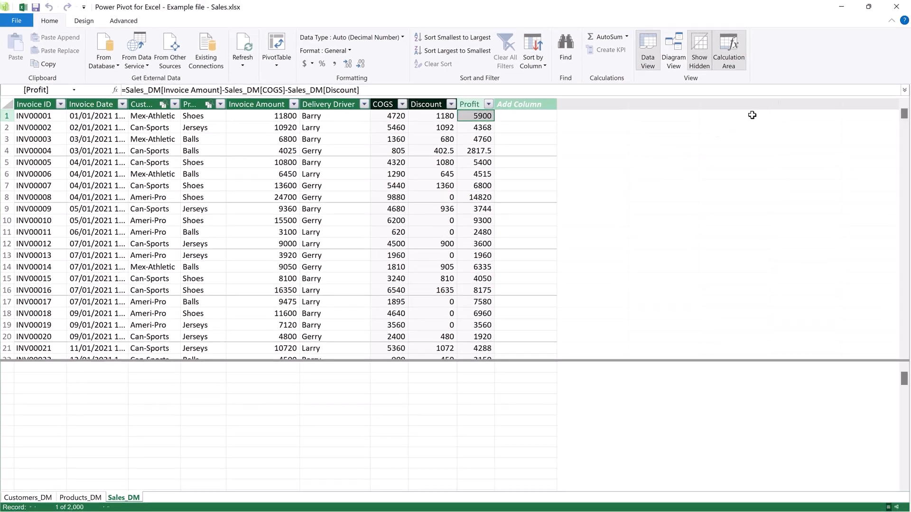
Step: Close the data model window and start a new measure in the Sales_DM table named Total Profit
left_click(896, 7)
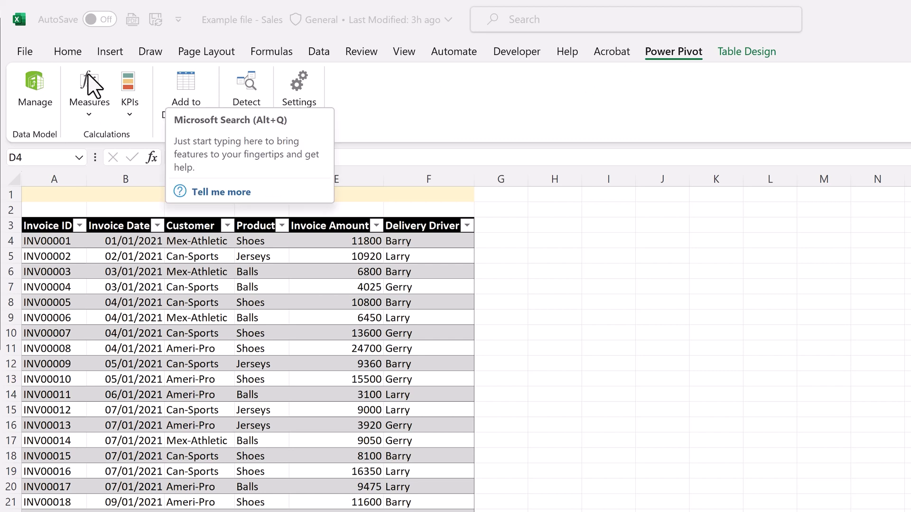
left_click(87, 85)
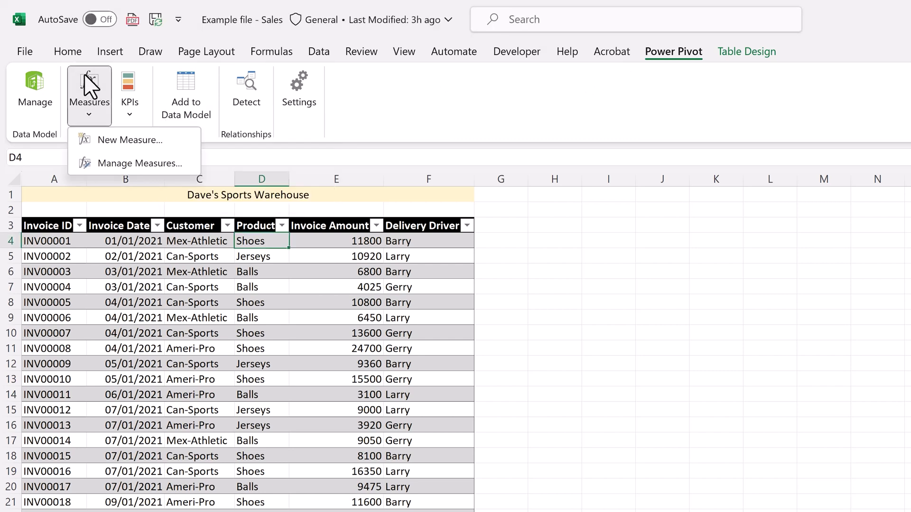
left_click(78, 146)
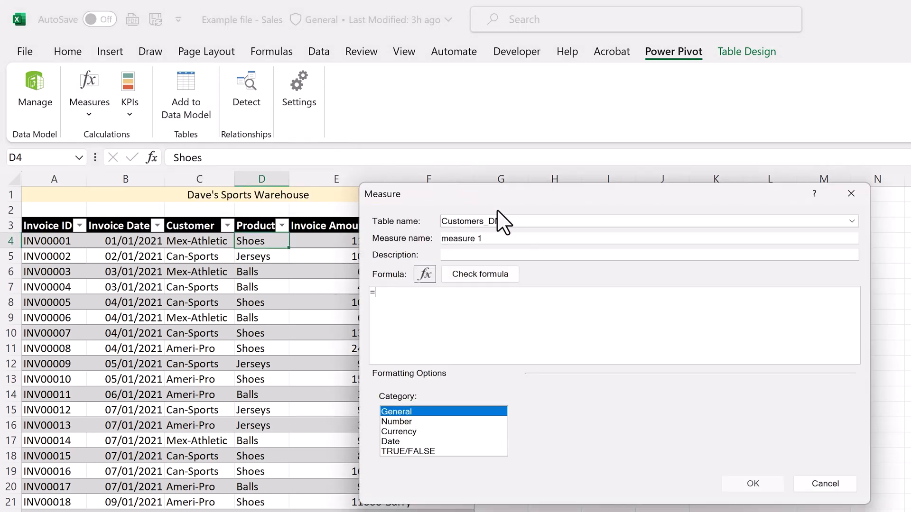
left_click(851, 221)
left_click(774, 252)
key("Tab")
type("Total Profit")
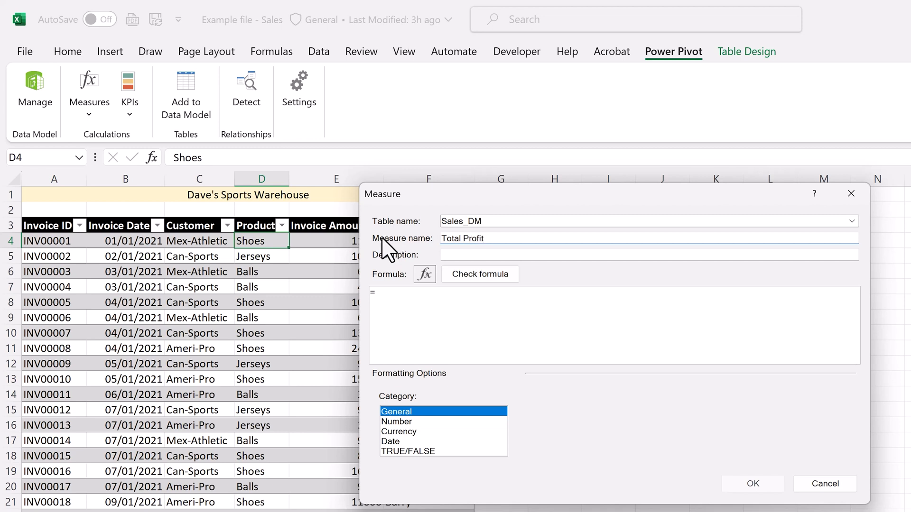
Step: Set the Total Profit measure's formula to =SUM(Sales_DM[Profit])
left_click(506, 338)
type("SUM(")
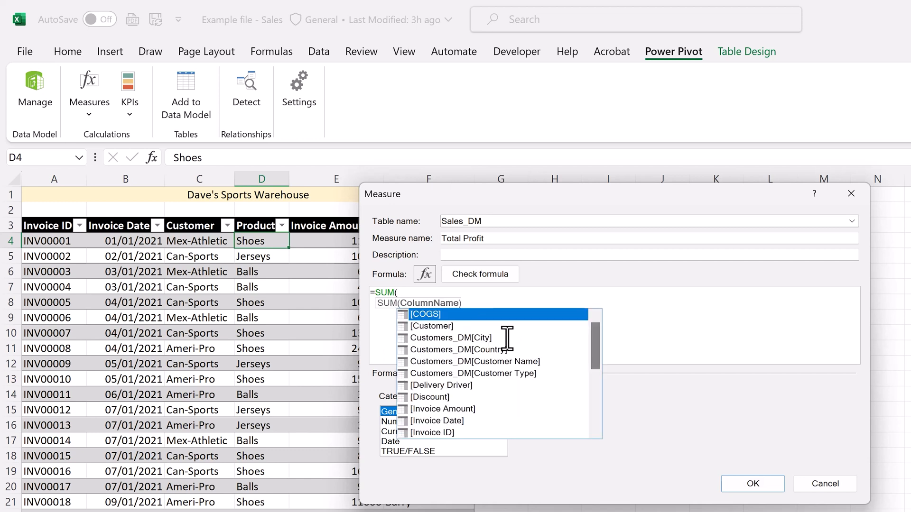
key("Down")
key("Down")
key("Down")
key("Down")
key("Down")
key("Down")
key("Down")
key("Down")
key("Down")
key("Down")
key("Down")
key("Down")
key("Down")
key("Down")
key("Down")
key("Down")
key("Down")
key("Down")
key("Down")
key("Down")
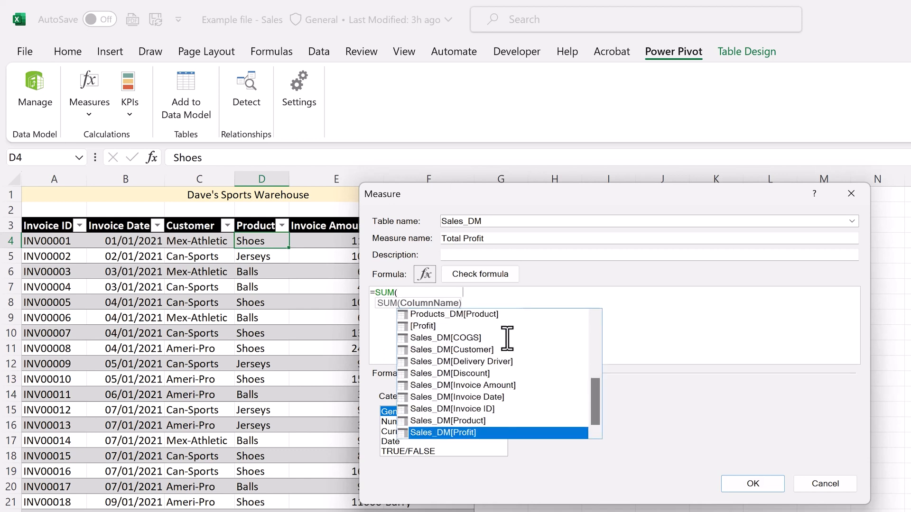
key("Tab")
type(")")
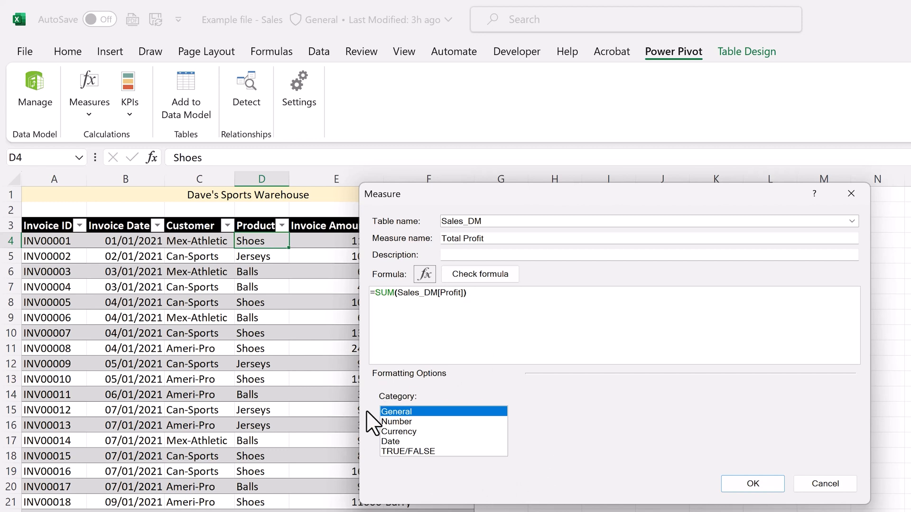
Step: Format the Total Profit measure as a decimal number with 0 decimal places and a 1000 separator, and create it
left_click(427, 423)
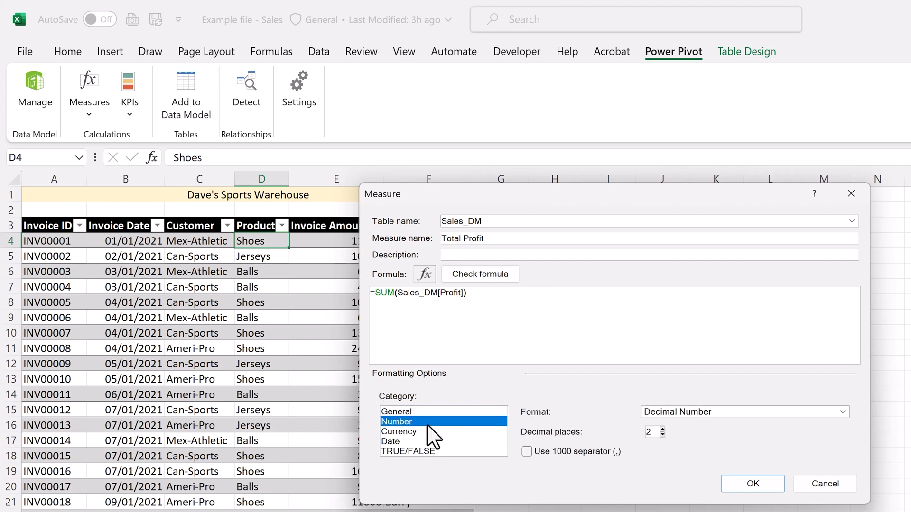
left_click(526, 452)
left_click(662, 435)
left_click(662, 434)
left_click(730, 493)
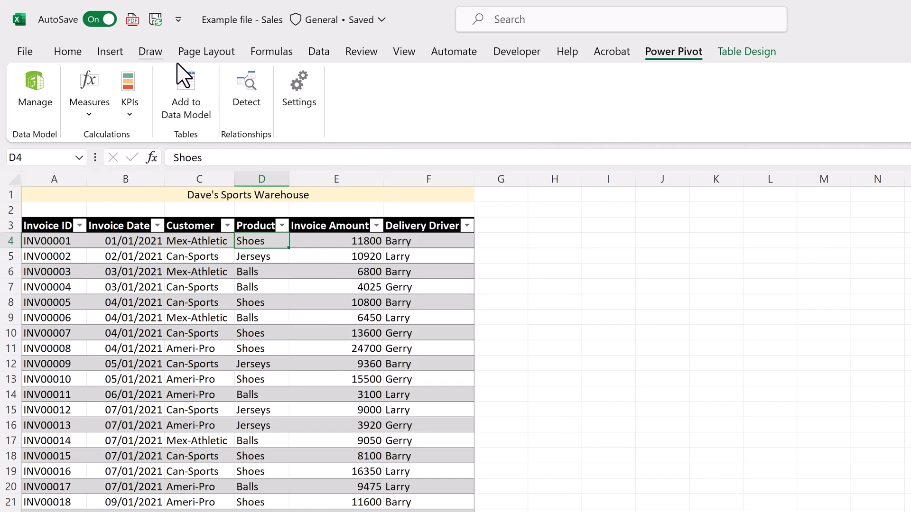
Step: Start a new KPI based on Total Profit with an absolute target value of 1000000
left_click(129, 97)
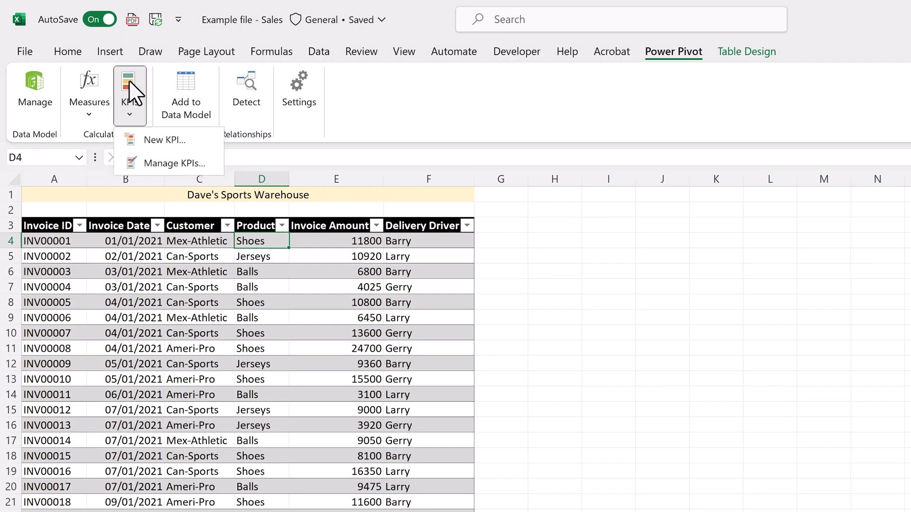
left_click(121, 139)
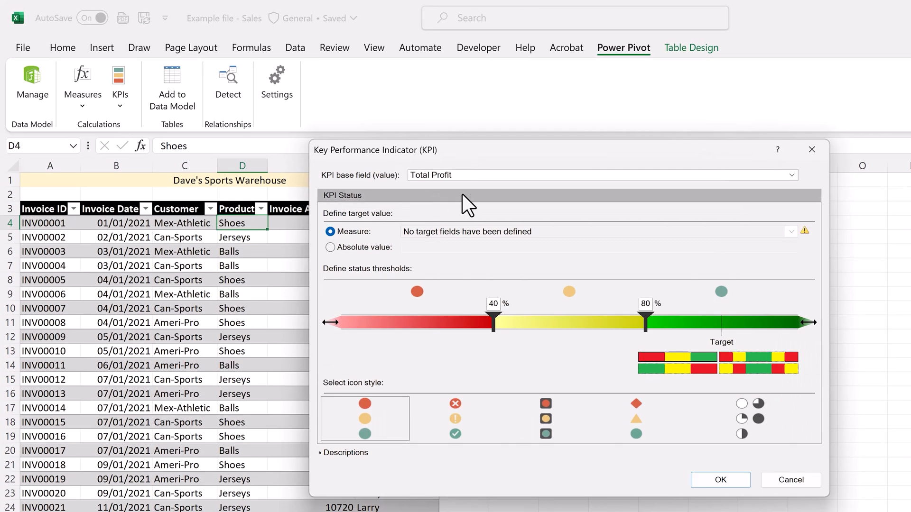
left_click(330, 247)
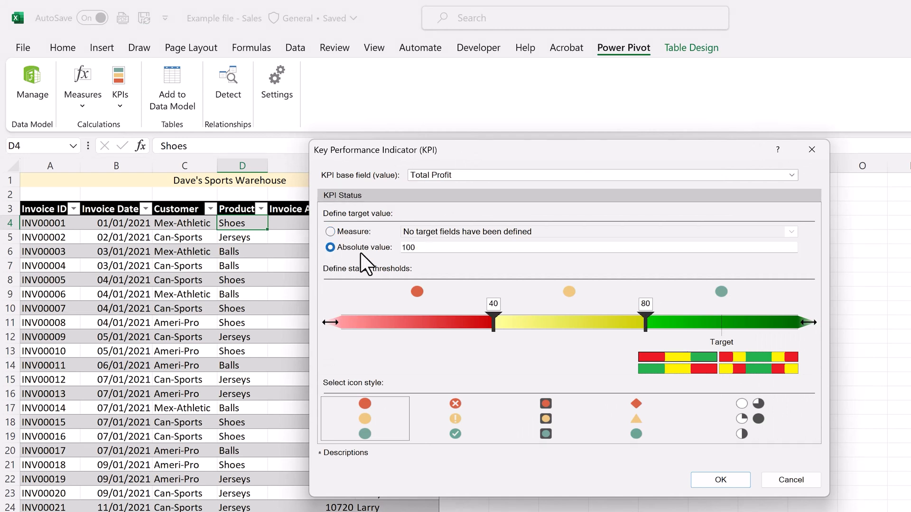
left_click(425, 248)
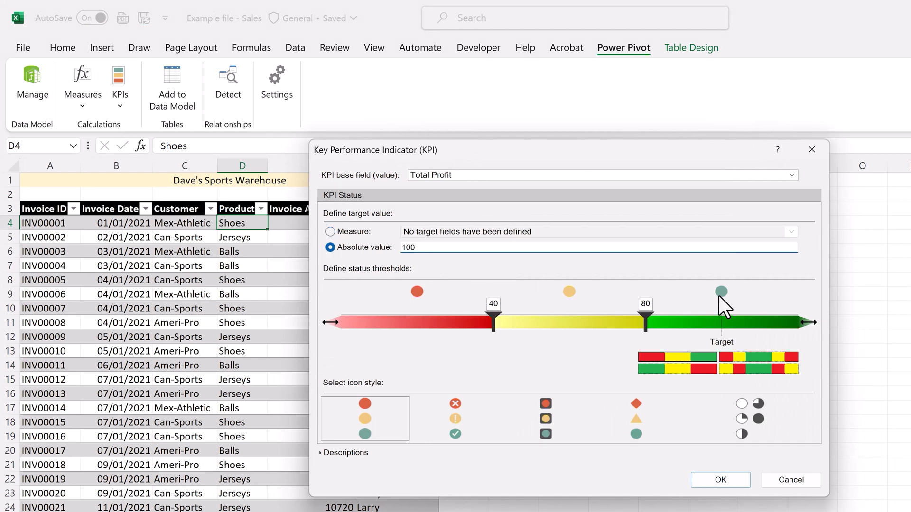
type("00000")
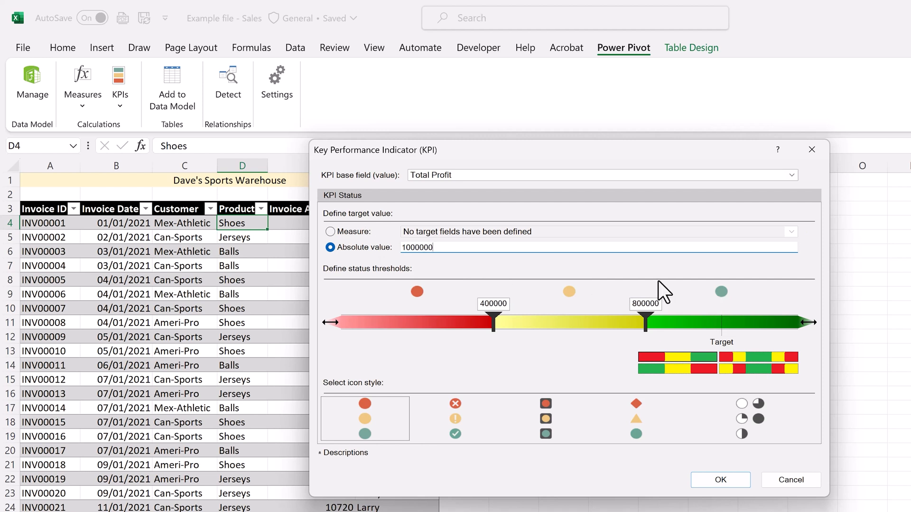
Step: Set the KPI's status thresholds to 700000 and 1000000, choose the cross, exclamation and check mark icon style, and create the KPI
left_click_drag(638, 305, 632, 302)
type("10")
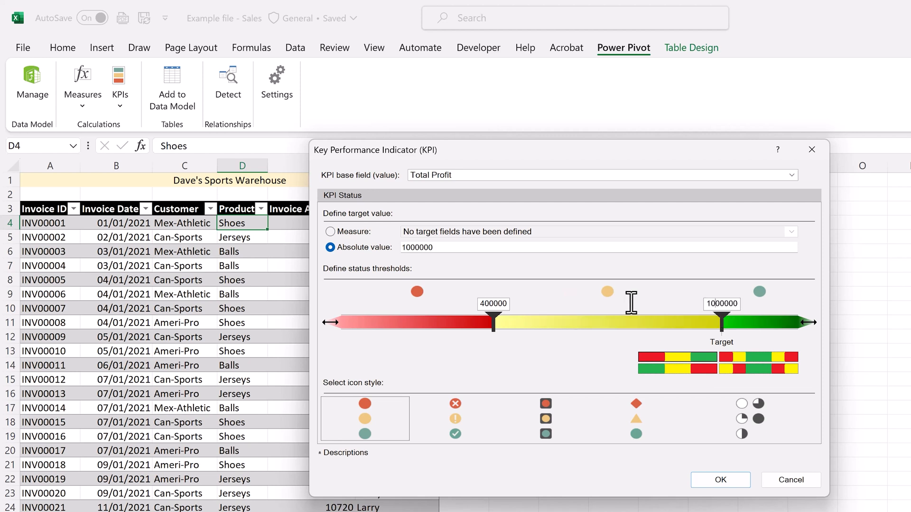
left_click_drag(484, 304, 475, 303)
type("7")
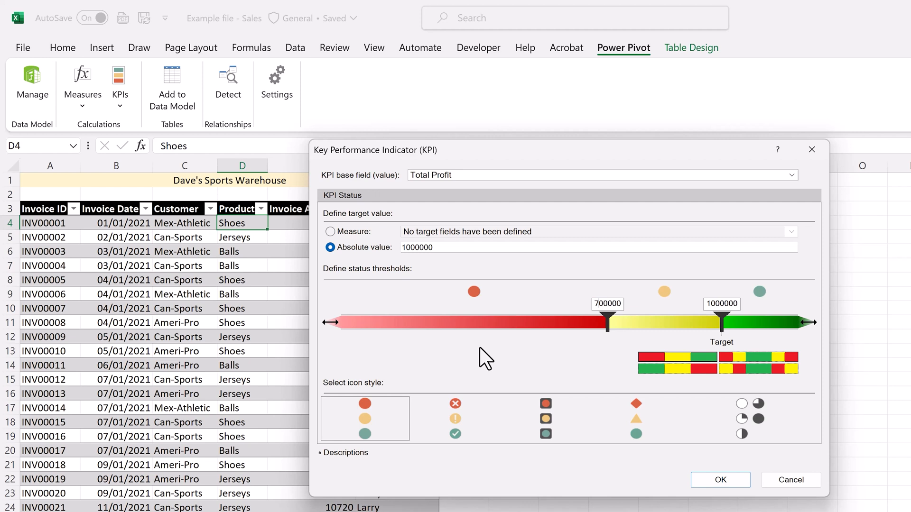
left_click(473, 417)
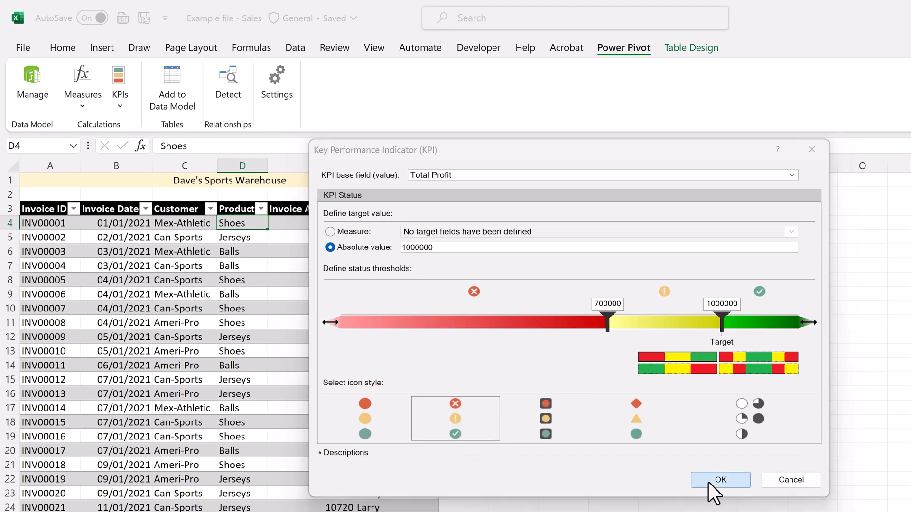
left_click(708, 483)
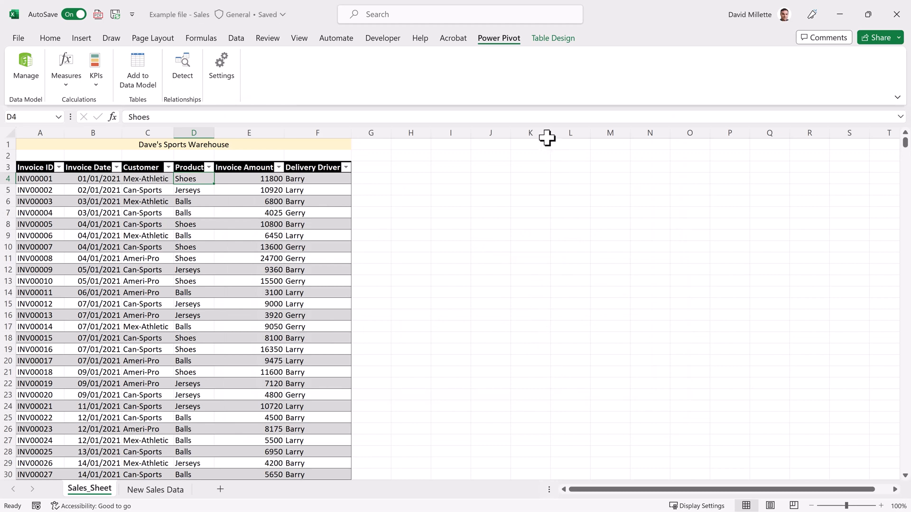
Step: Open the data model window and widen the Invoice ID column so the Total Profit measure is readable
left_click(28, 64)
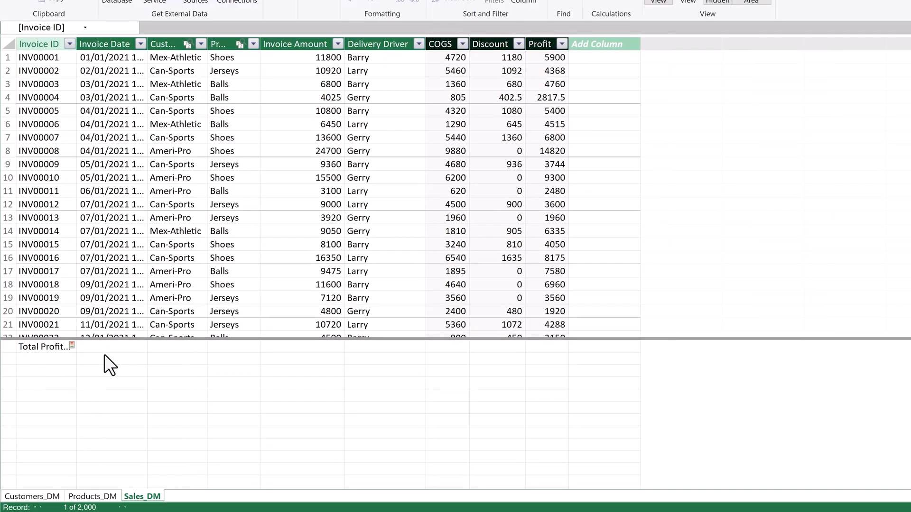
left_click_drag(76, 46, 143, 44)
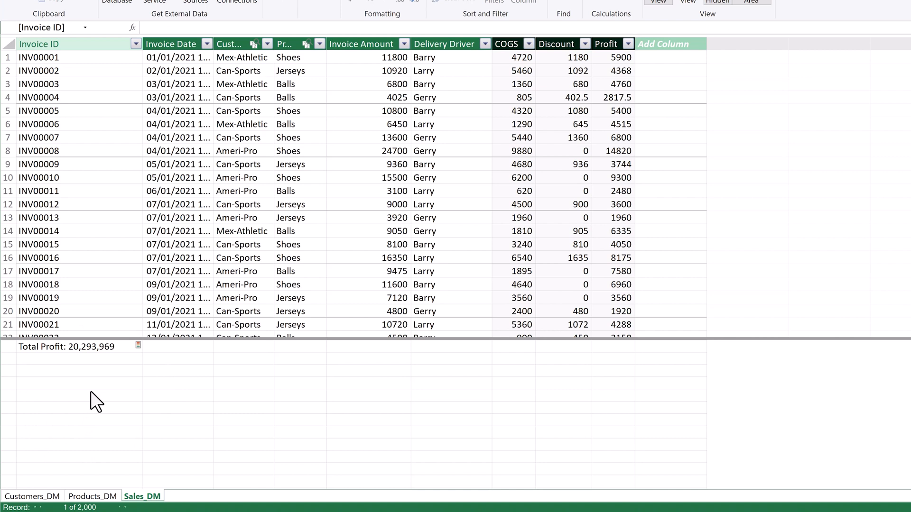
Step: Start a new measure named Total Profit (SUMX) in the calculation area cell below Total Profit
left_click(87, 360)
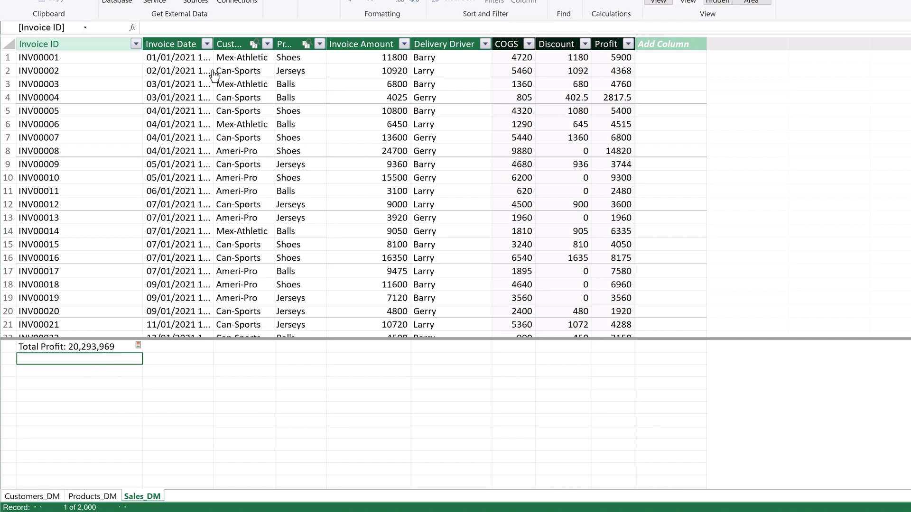
type("Total Profit (SUM():")
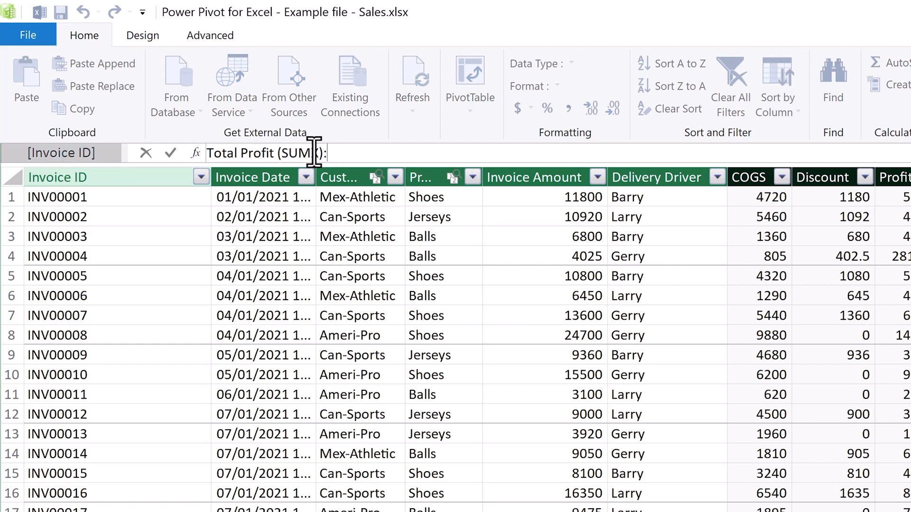
type("=")
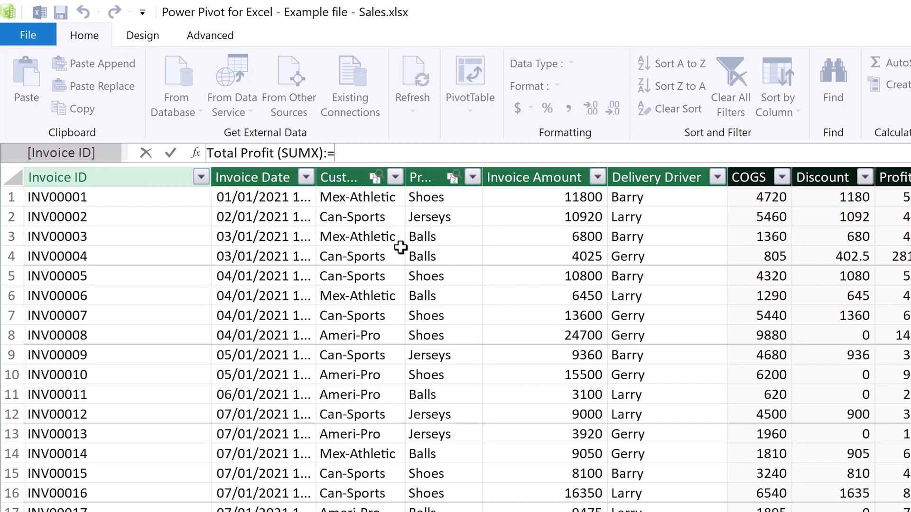
Step: Begin the measure's formula with the SUMX function, using Sales_DM as its table argument
type("S")
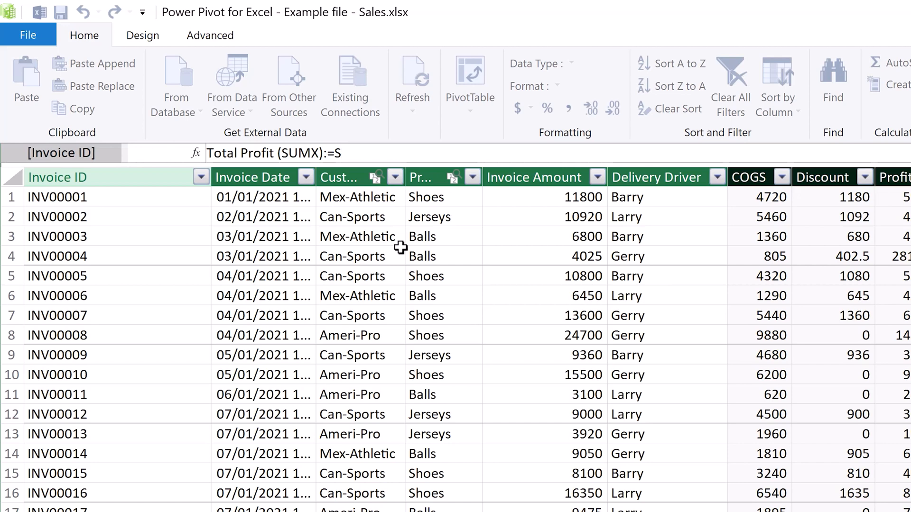
type("Umx")
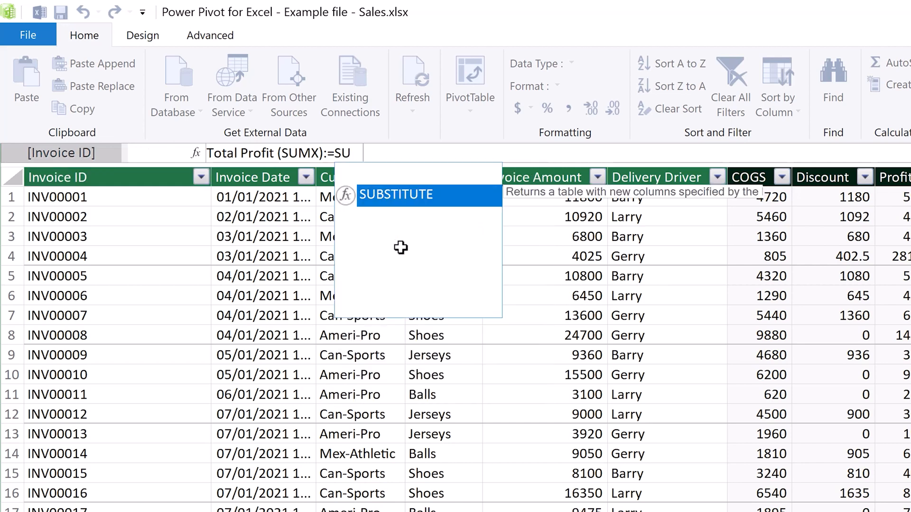
key("Tab")
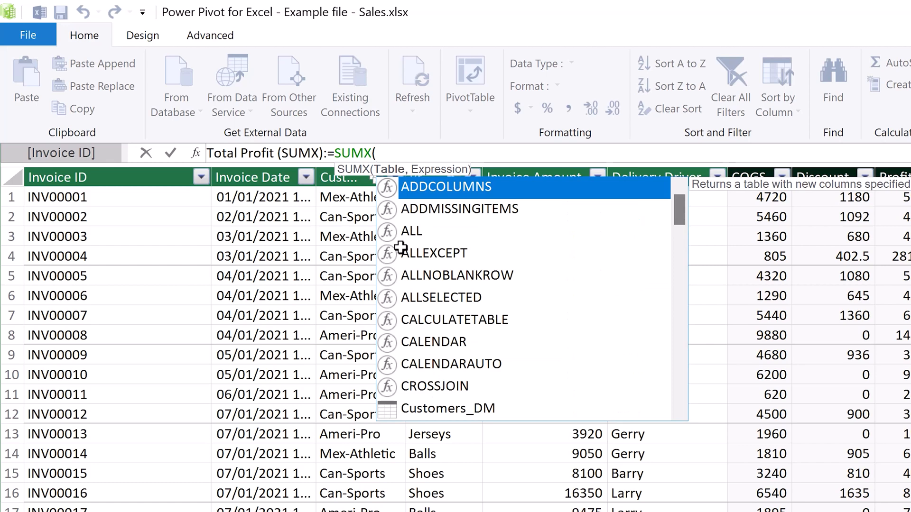
type("sales")
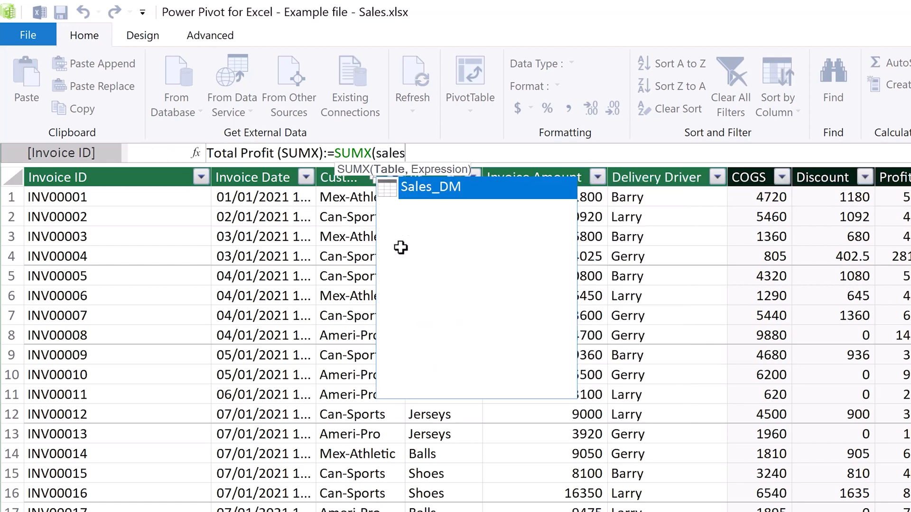
key("Tab")
type(",")
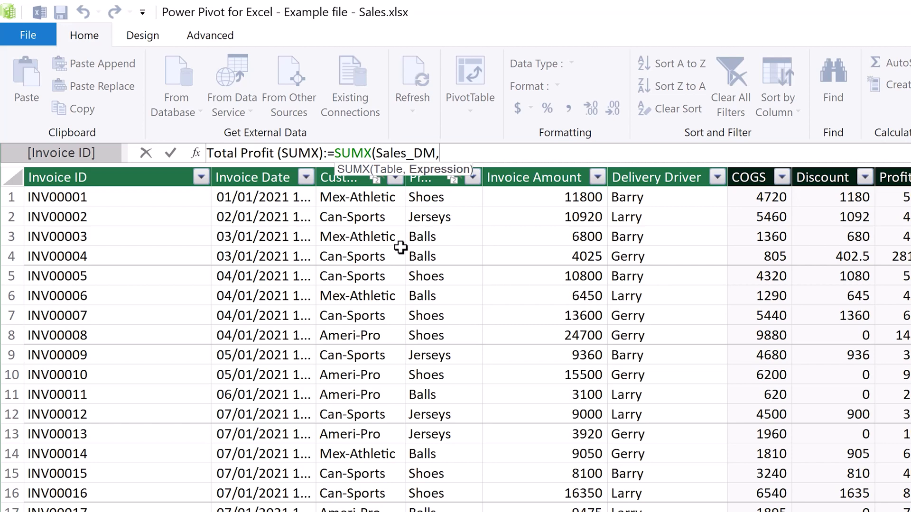
Step: Complete the SUMX expression as Sales_DM[Invoice Amount]-Sales_DM[COGS]-Sales_DM[Discount] and commit the measure
left_click(552, 199)
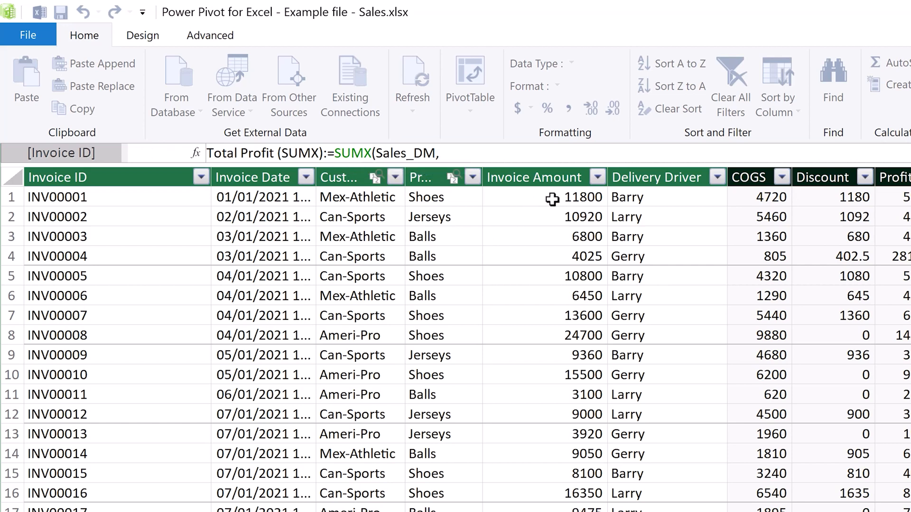
type("-")
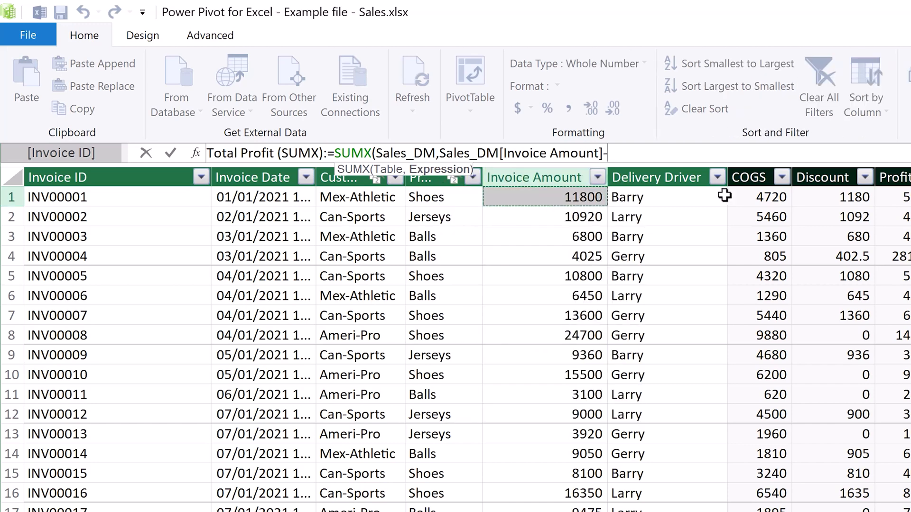
left_click(750, 199)
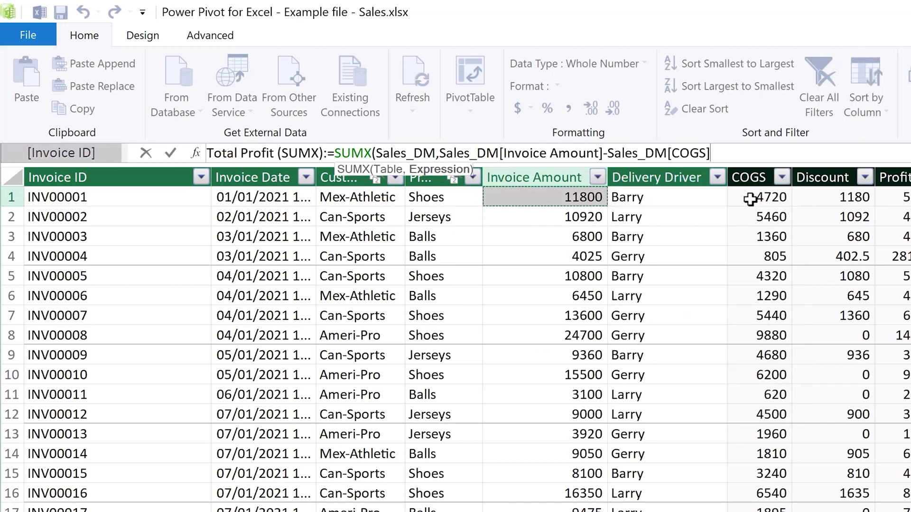
type("-")
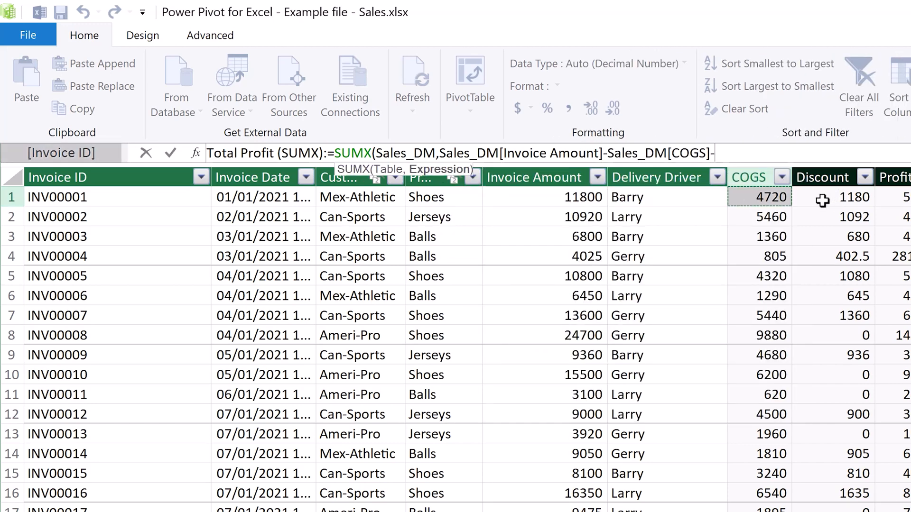
type("Sales_DM")
left_click(822, 199)
type(")")
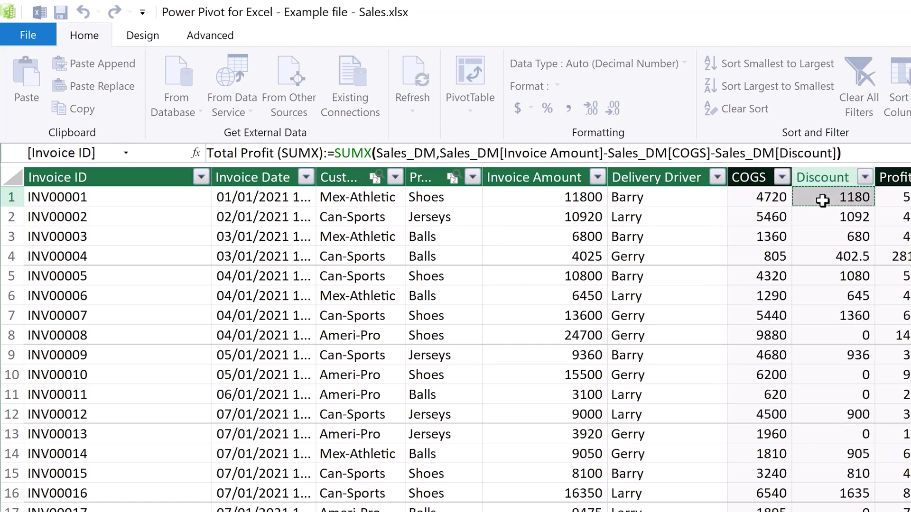
key("Return")
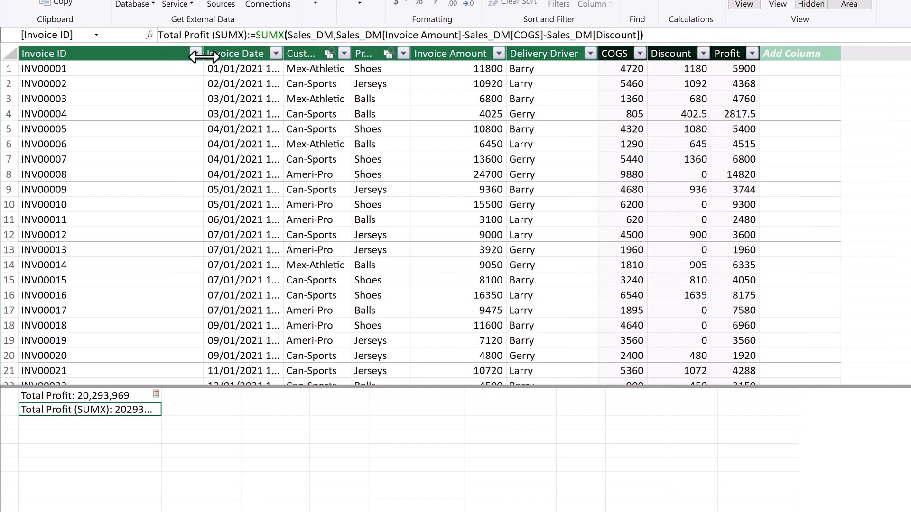
Step: Widen the Invoice ID column further and format Total Profit (SUMX) as a decimal number with 0 decimal places and a 1000 separator
left_click_drag(204, 57, 206, 56)
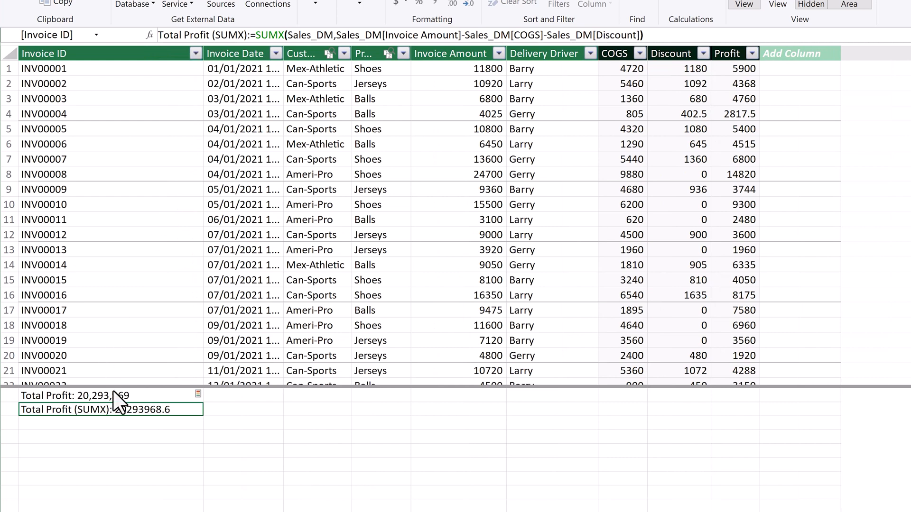
right_click(100, 408)
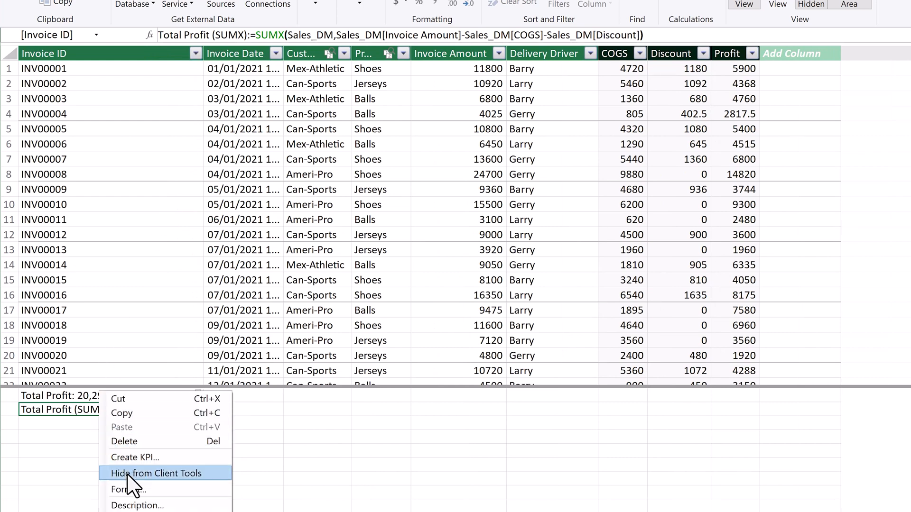
left_click(131, 490)
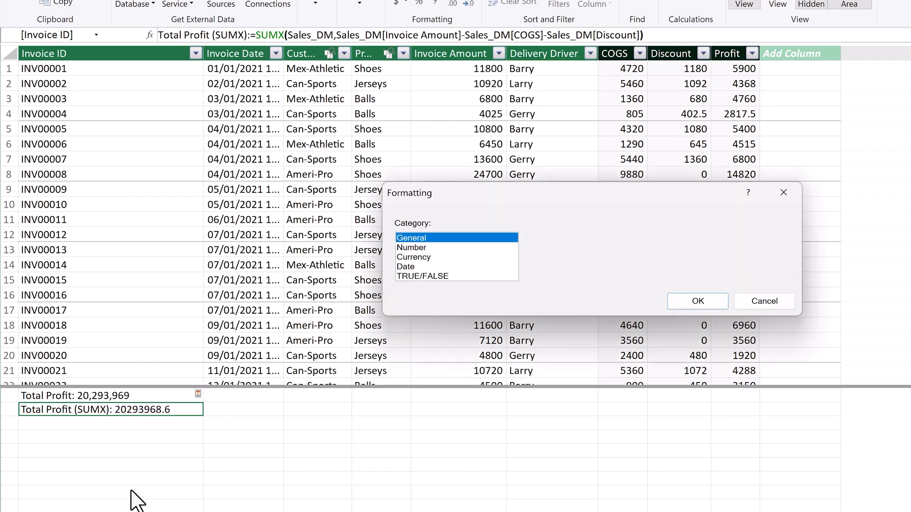
left_click(439, 250)
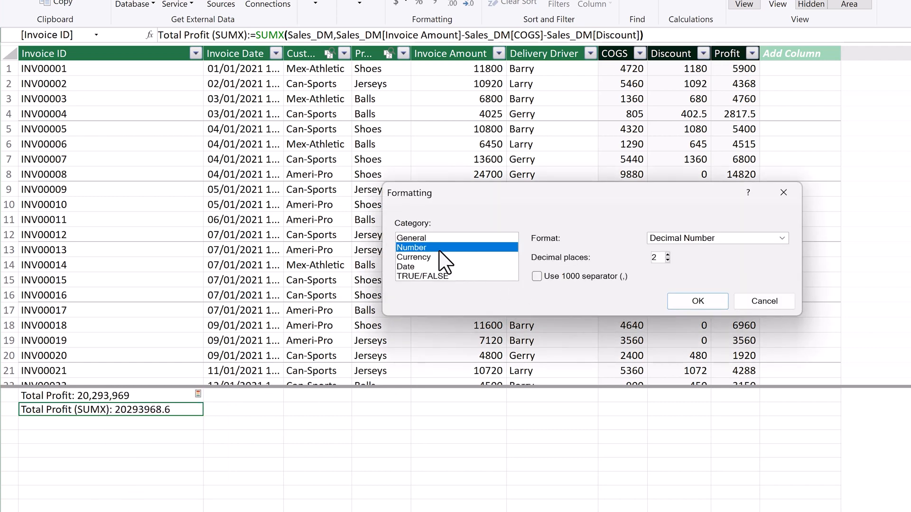
left_click(538, 276)
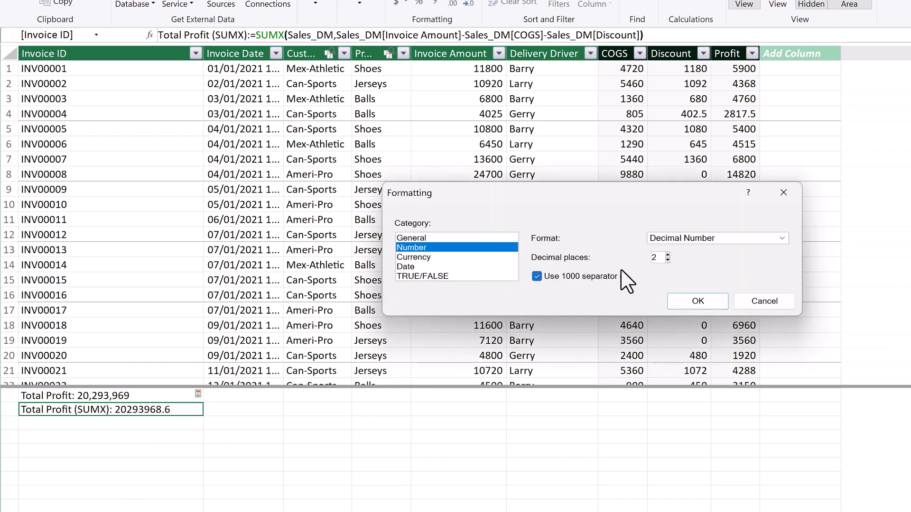
left_click(668, 260)
left_click(667, 260)
left_click(691, 300)
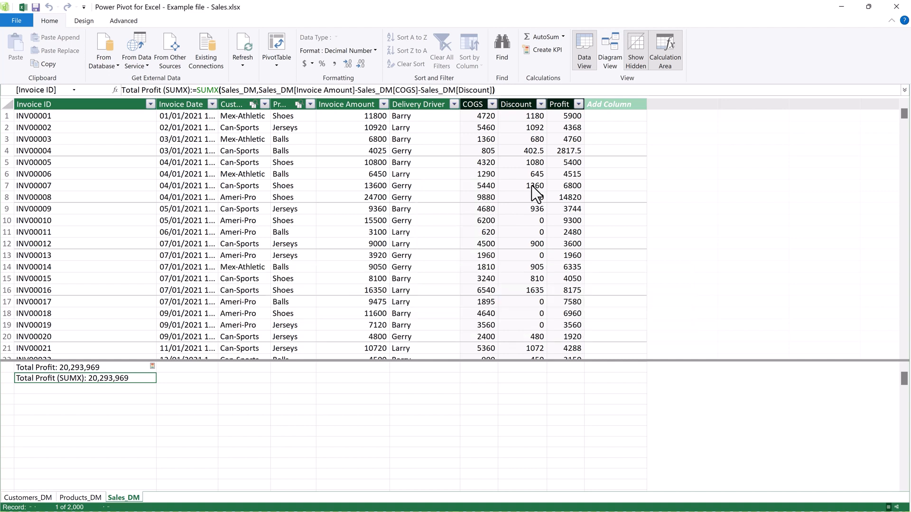
Step: Close the Power Pivot window and insert a PivotTable from the Data Model on a new worksheet
left_click(901, 7)
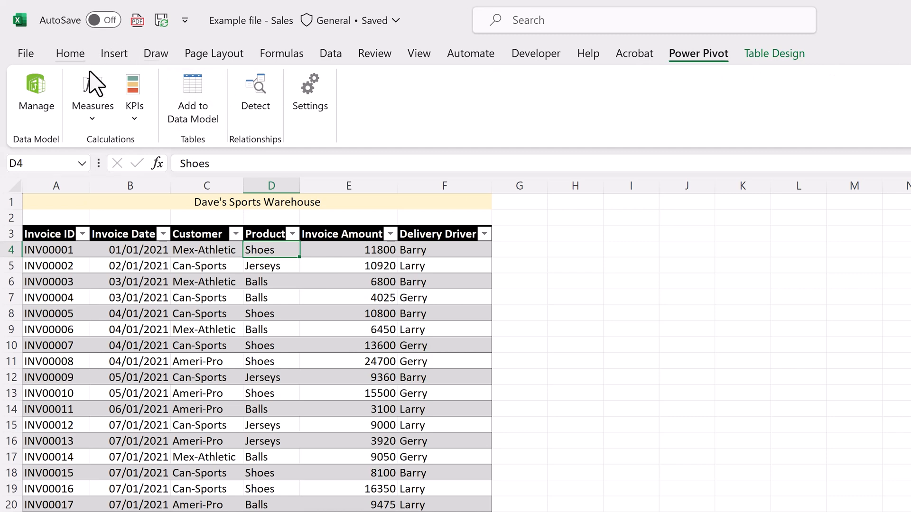
left_click(97, 55)
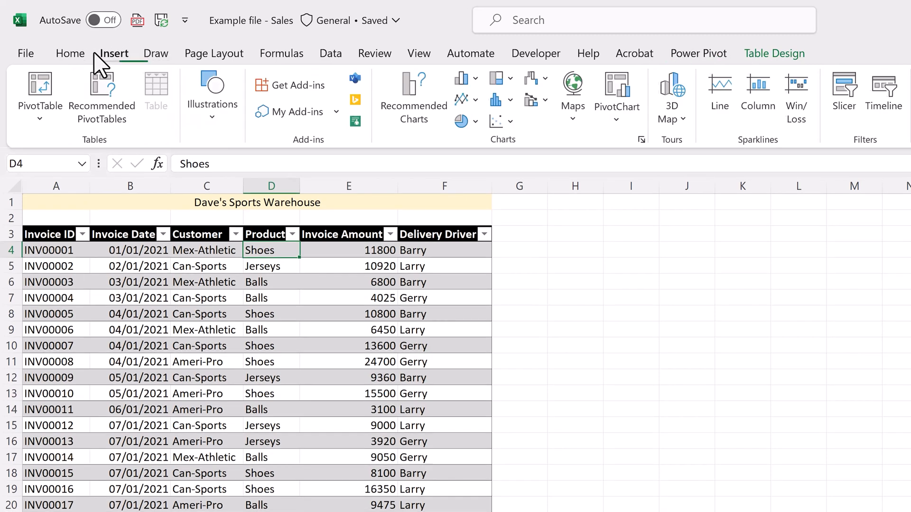
left_click(41, 121)
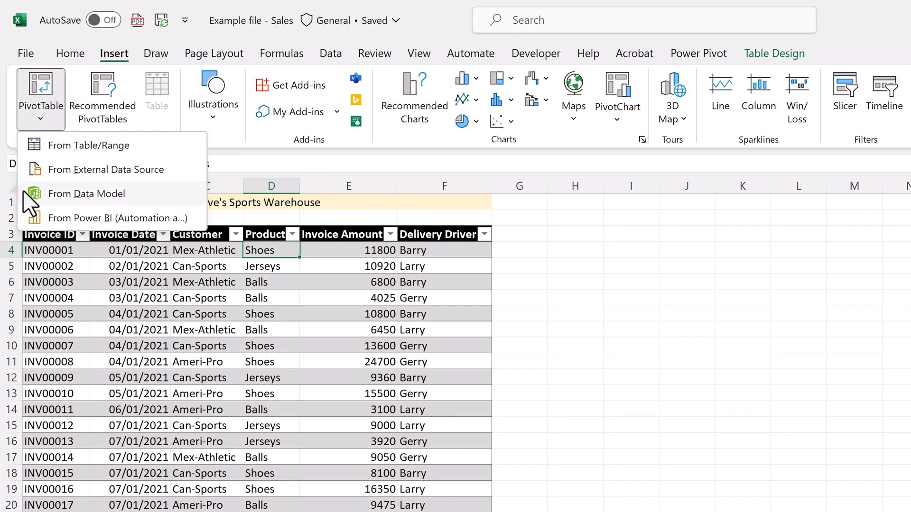
left_click(29, 203)
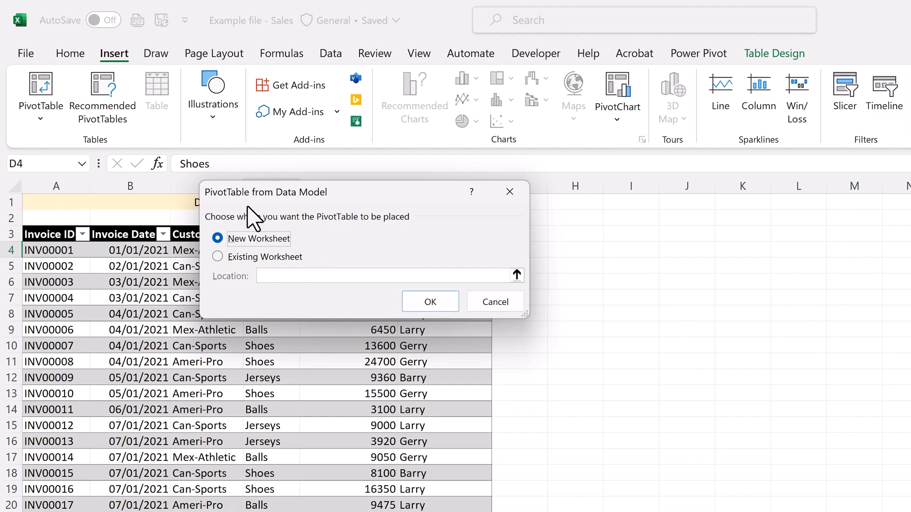
left_click(412, 308)
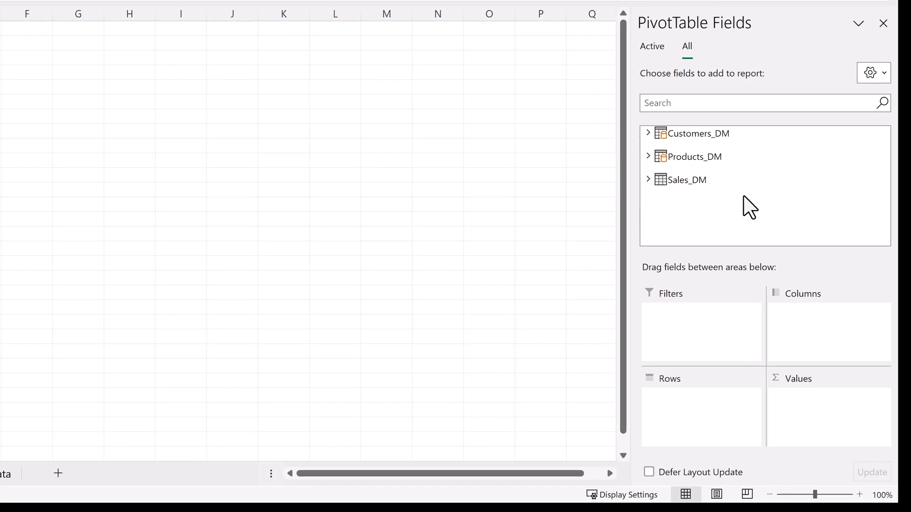
Step: Examine the fields and measures of Customers_DM, Products_DM and Sales_DM in the PivotTable field list
left_click(648, 135)
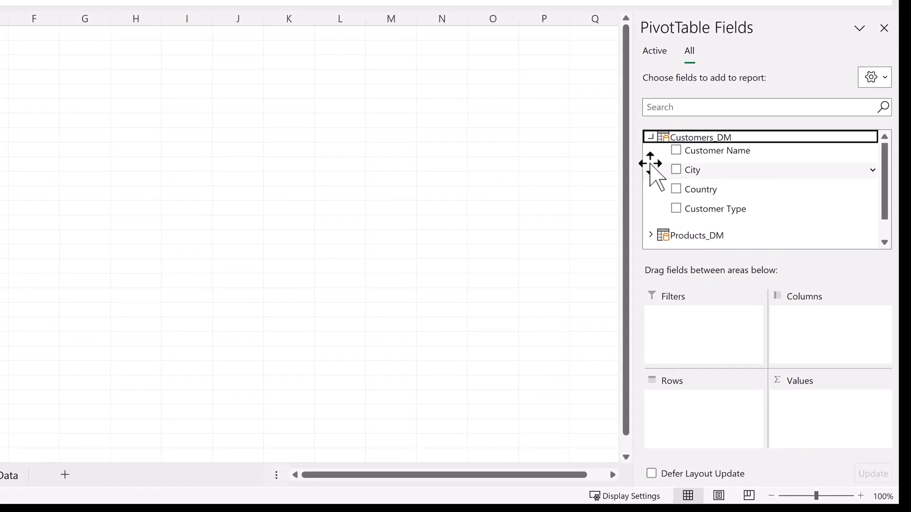
left_click(650, 137)
left_click(650, 160)
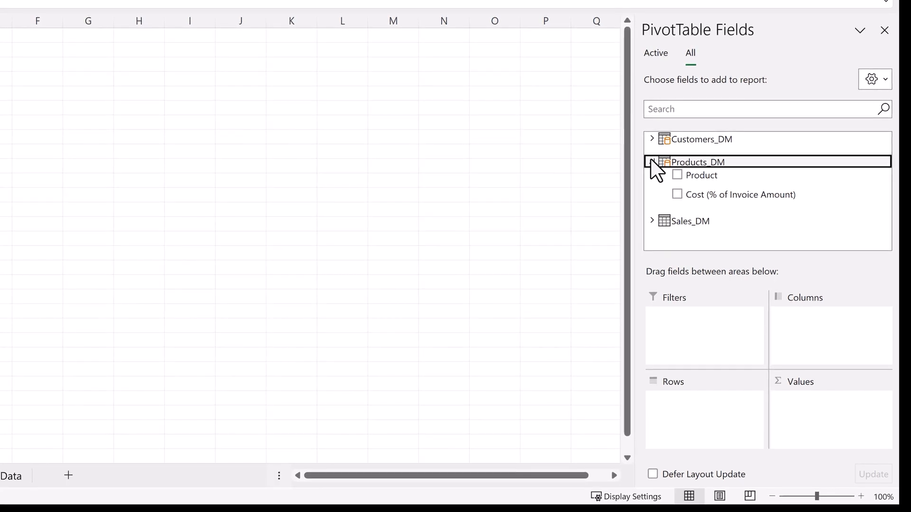
left_click(652, 163)
left_click(651, 184)
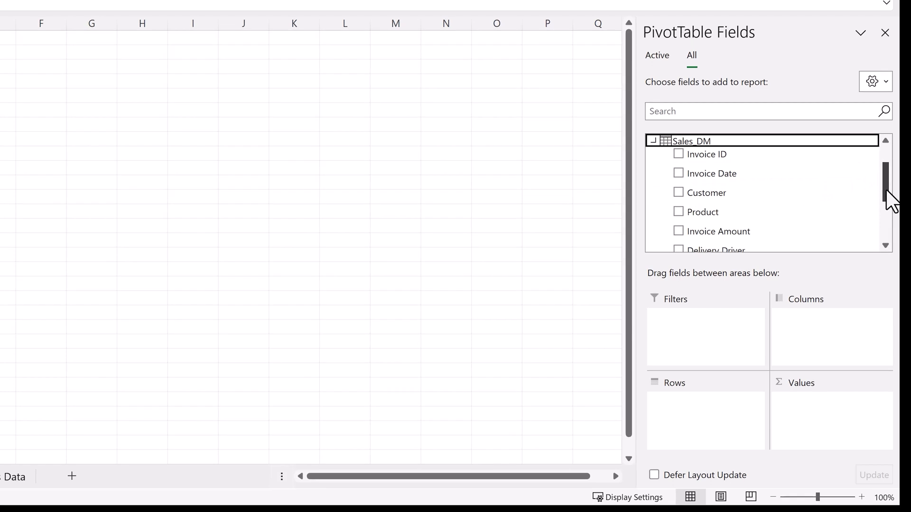
left_click_drag(886, 189, 882, 229)
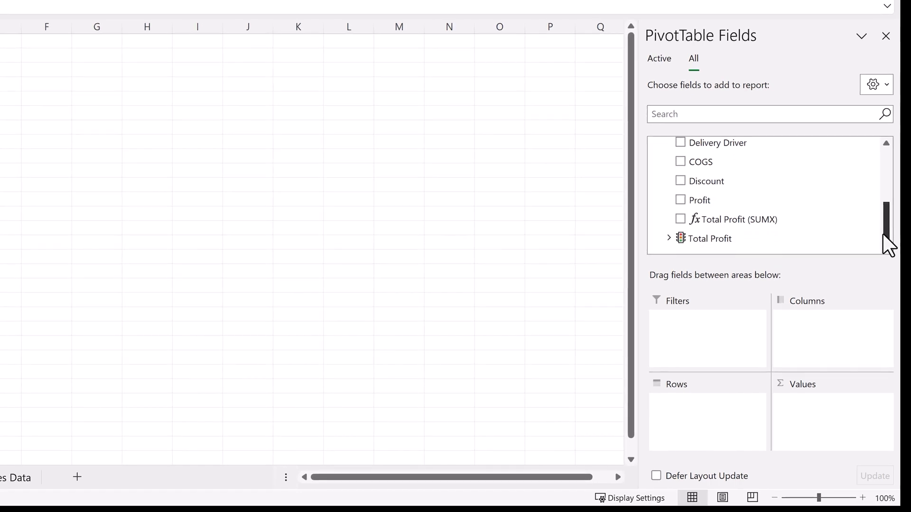
left_click_drag(888, 246, 886, 169)
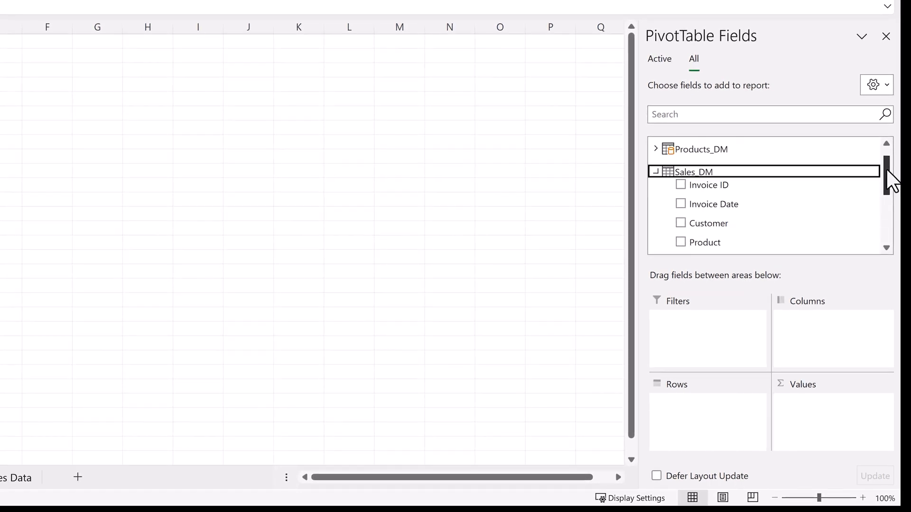
left_click(657, 176)
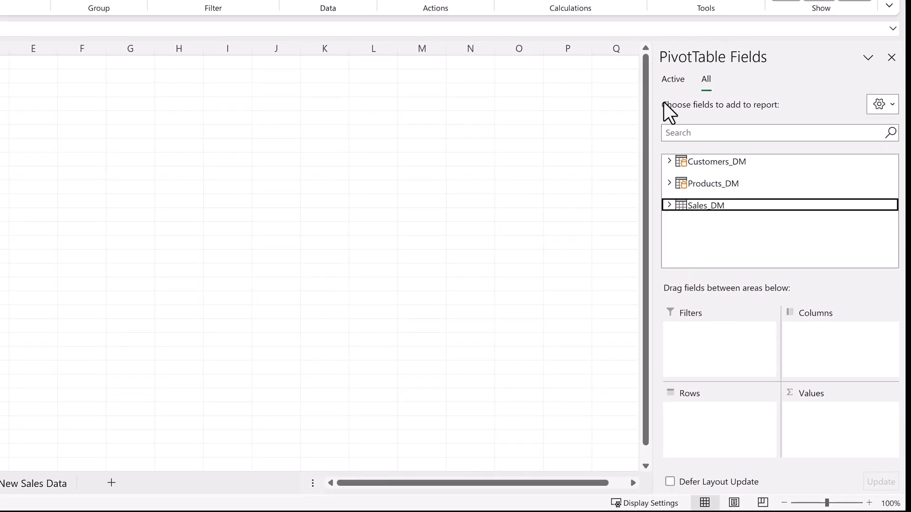
Step: Show Customers_DM and Sales_DM among the active PivotTable tables and collapse both in the active field list
right_click(703, 161)
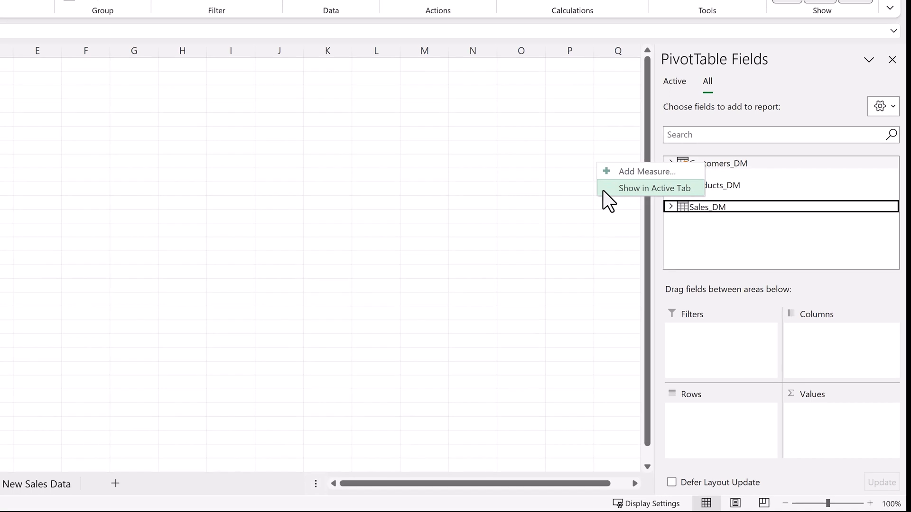
left_click(674, 210)
right_click(700, 209)
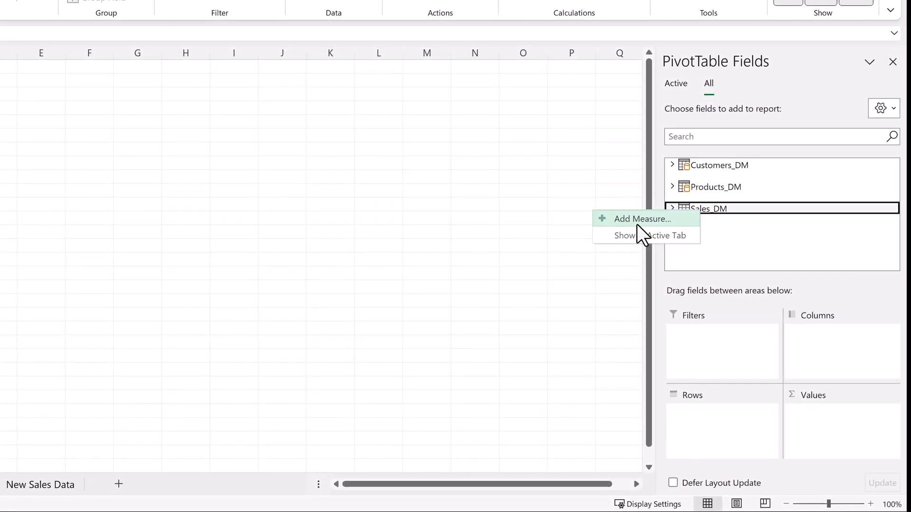
left_click(602, 235)
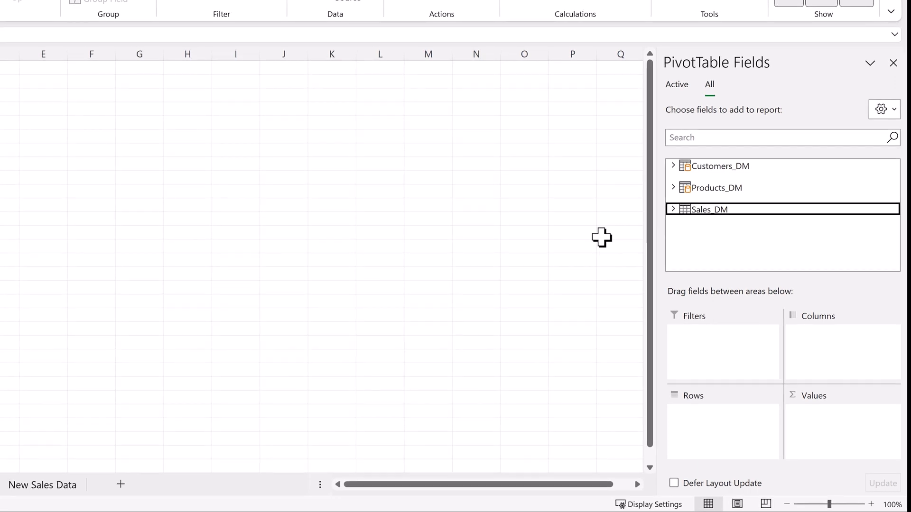
left_click(676, 87)
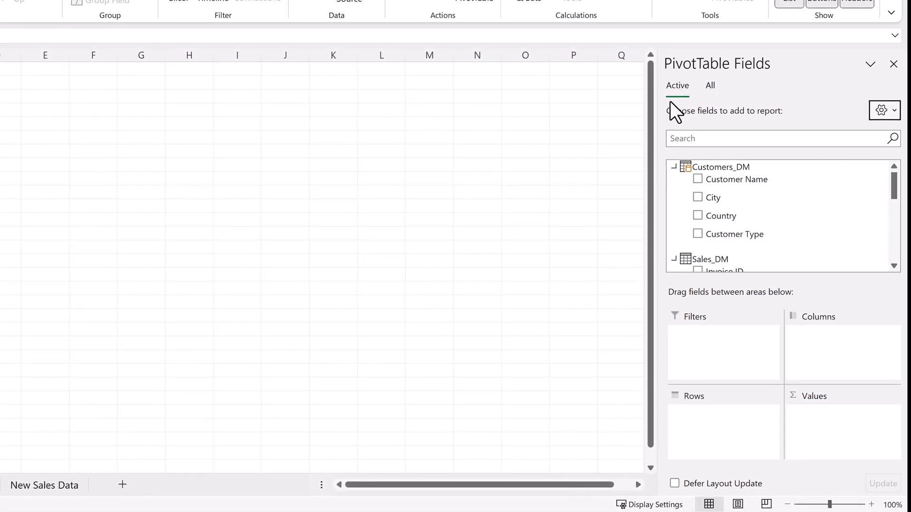
left_click(674, 167)
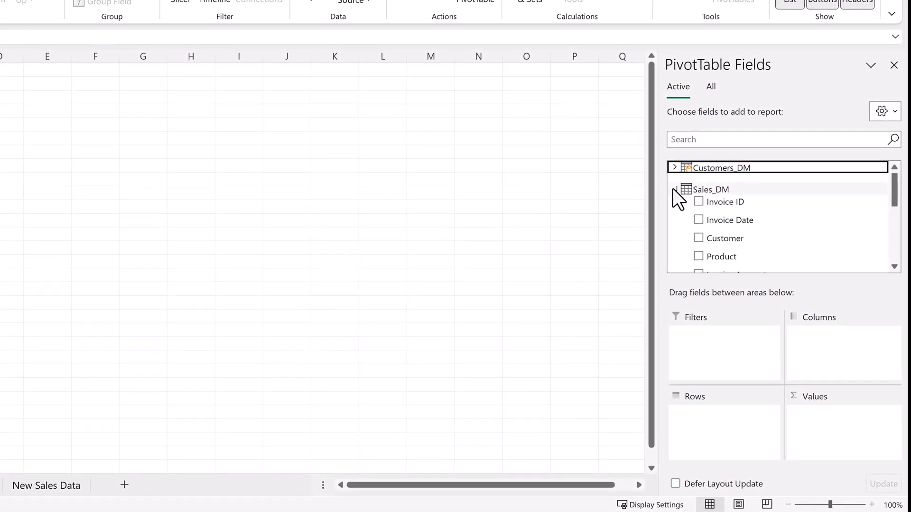
left_click(673, 190)
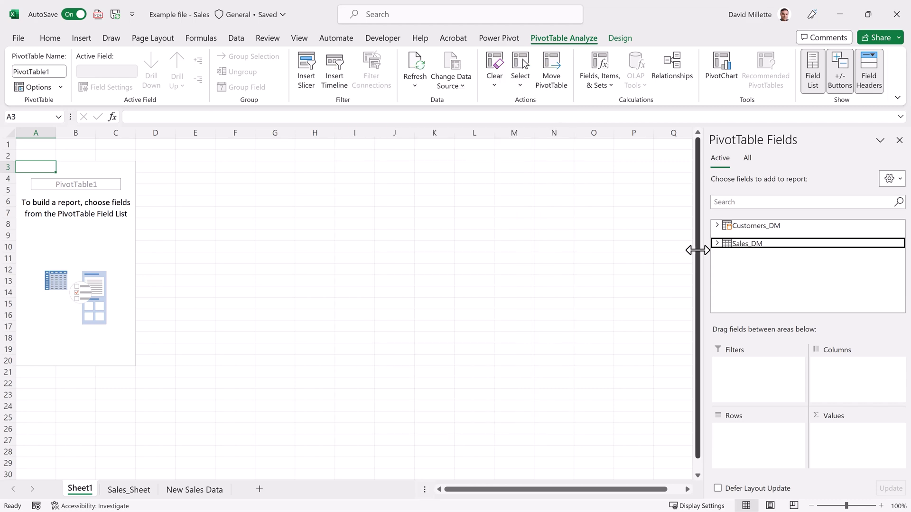
Step: Lay out the PivotTable with Sales_DM Customer and Product as rows and Invoice Date (Year) as columns
left_click(717, 244)
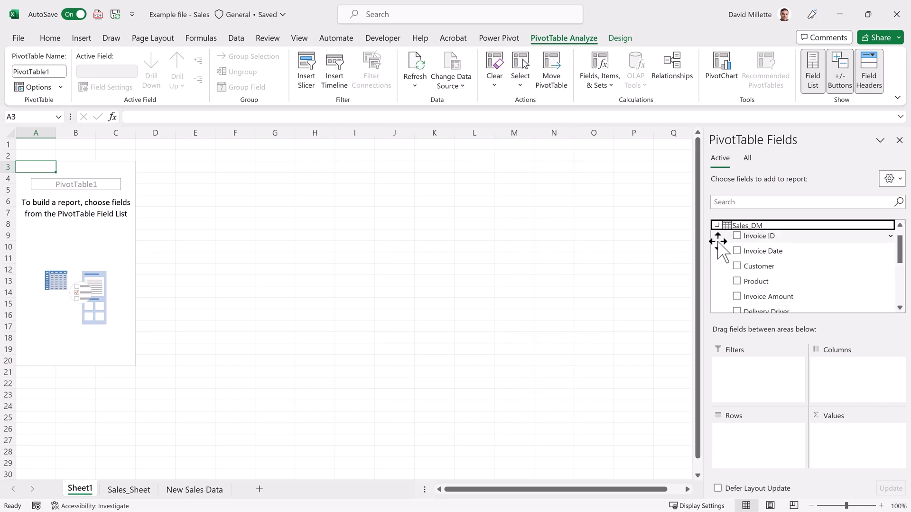
left_click(750, 266)
left_click_drag(749, 266, 736, 434)
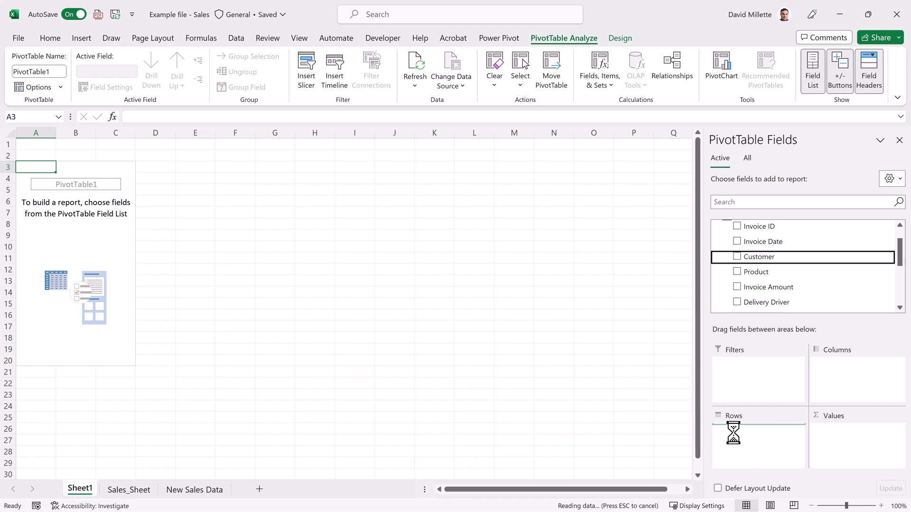
left_click_drag(900, 252, 884, 266)
left_click_drag(771, 266, 748, 450)
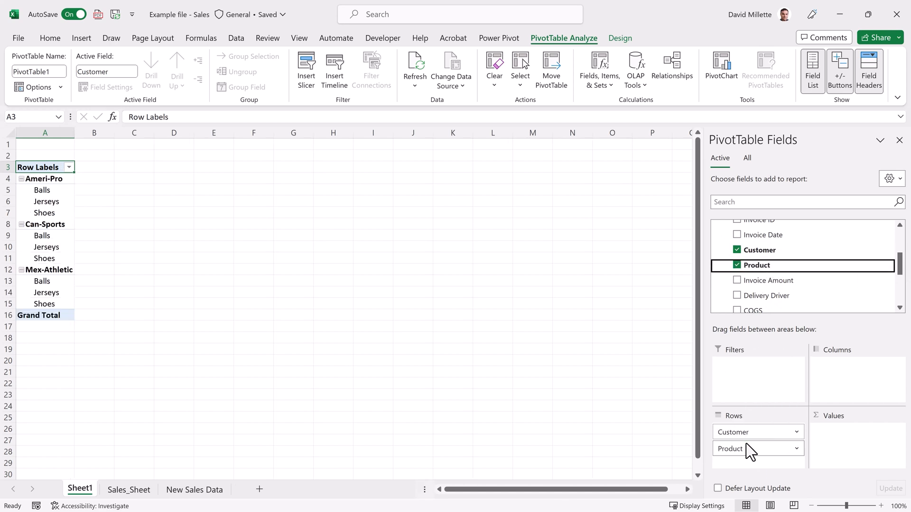
left_click_drag(777, 236, 837, 299)
left_click_drag(846, 383, 855, 288)
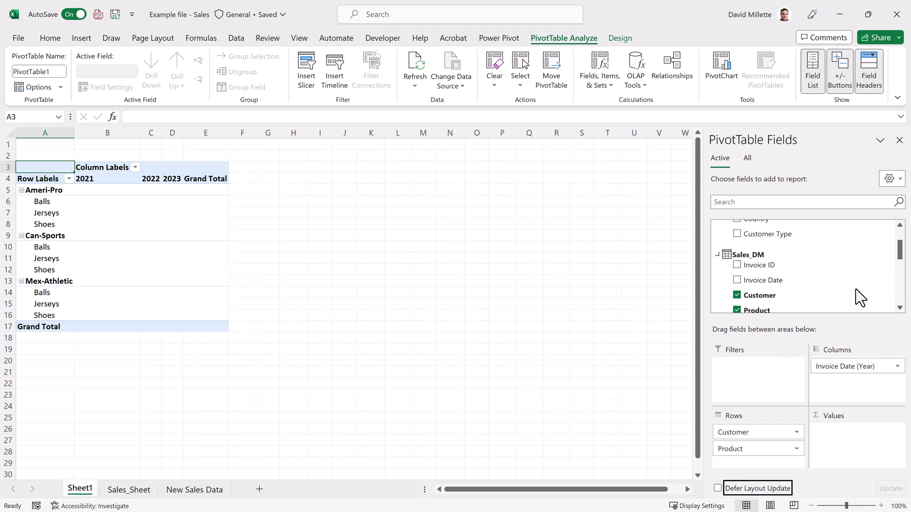
Step: Add the Total Profit KPI's Value and Status fields to the PivotTable values
left_click_drag(899, 250, 896, 299)
left_click(784, 271)
left_click_drag(784, 271, 829, 425)
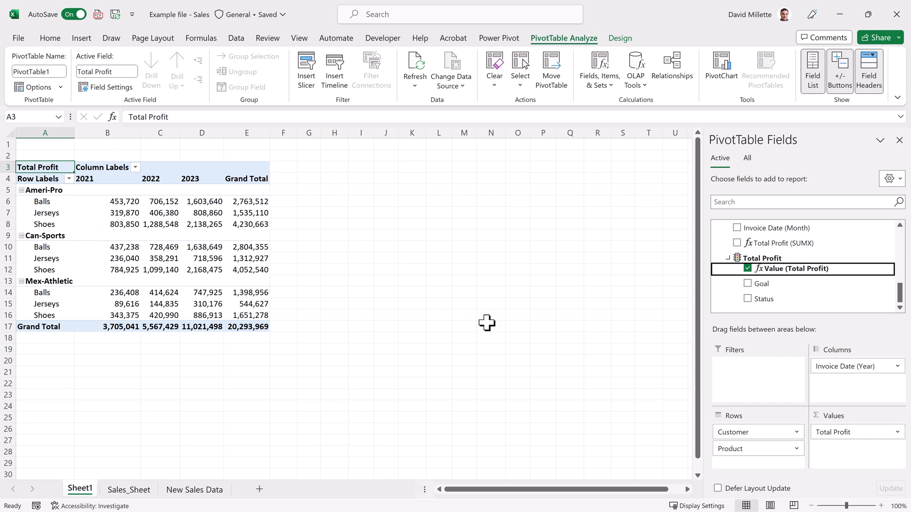
left_click(796, 299)
left_click_drag(834, 407, 845, 441)
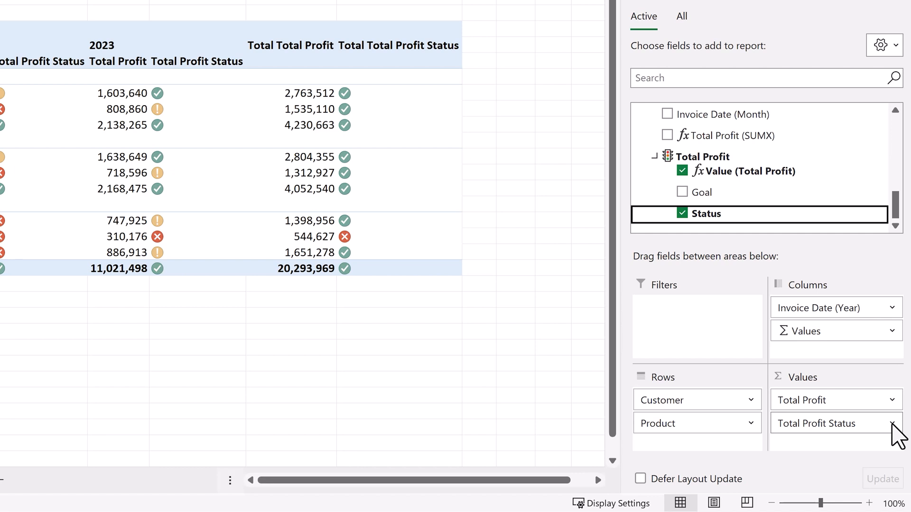
Step: Rename the Total Profit Status value field as Status
left_click(892, 423)
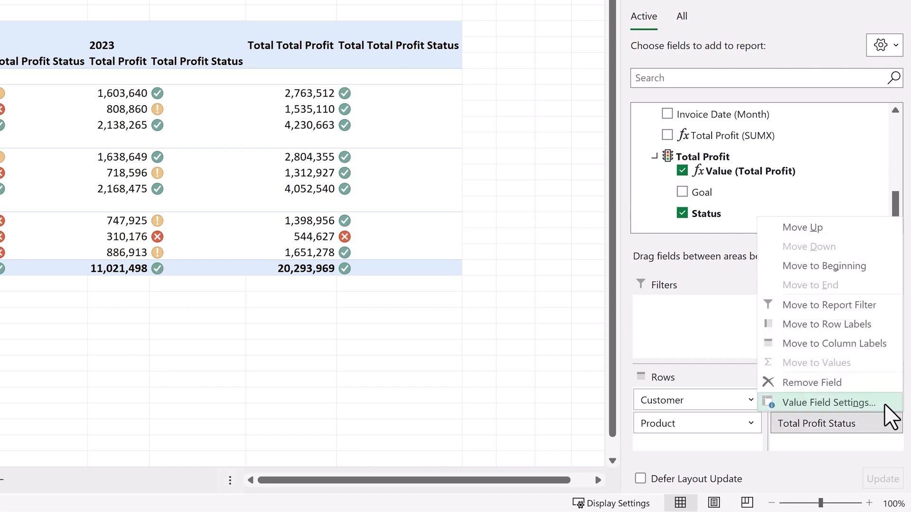
left_click(885, 406)
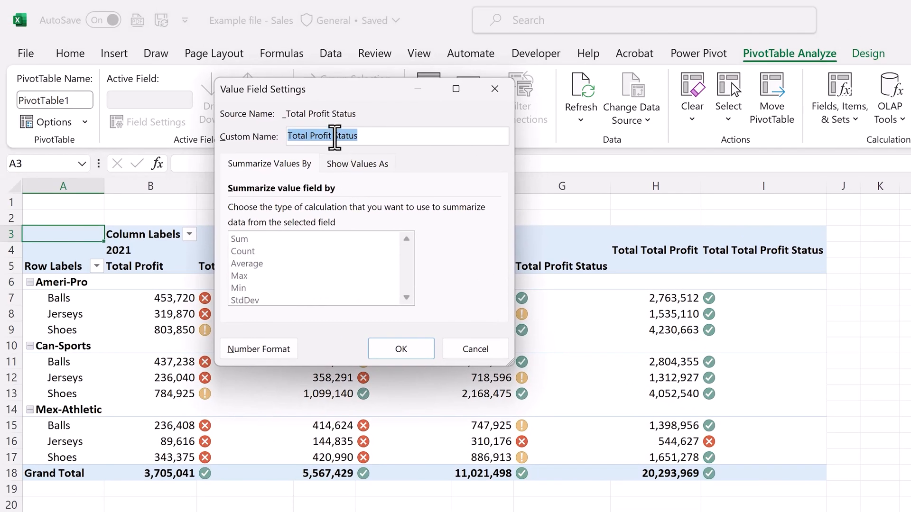
left_click(336, 137)
key("BackSpace")
key("BackSpace")
key("BackSpace")
key("BackSpace")
key("BackSpace")
key("BackSpace")
key("BackSpace")
key("BackSpace")
key("BackSpace")
key("BackSpace")
key("BackSpace")
key("BackSpace")
key("BackSpace")
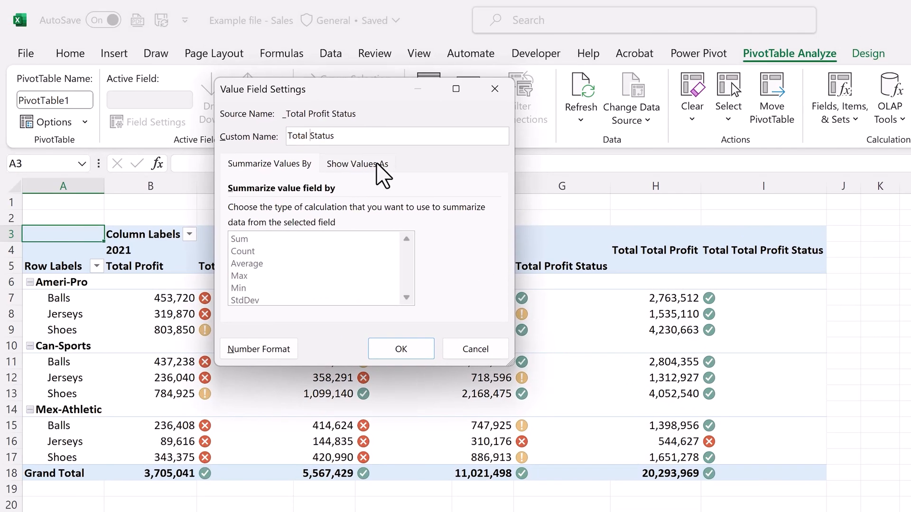
left_click(373, 353)
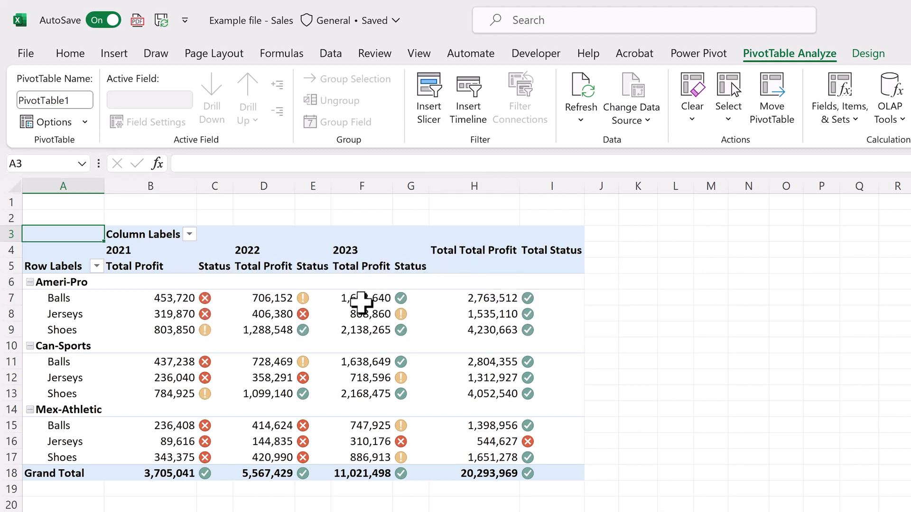
Step: Apply a dark blue style from the Dark group to the PivotTable and turn off grand totals for rows and columns
left_click(362, 299)
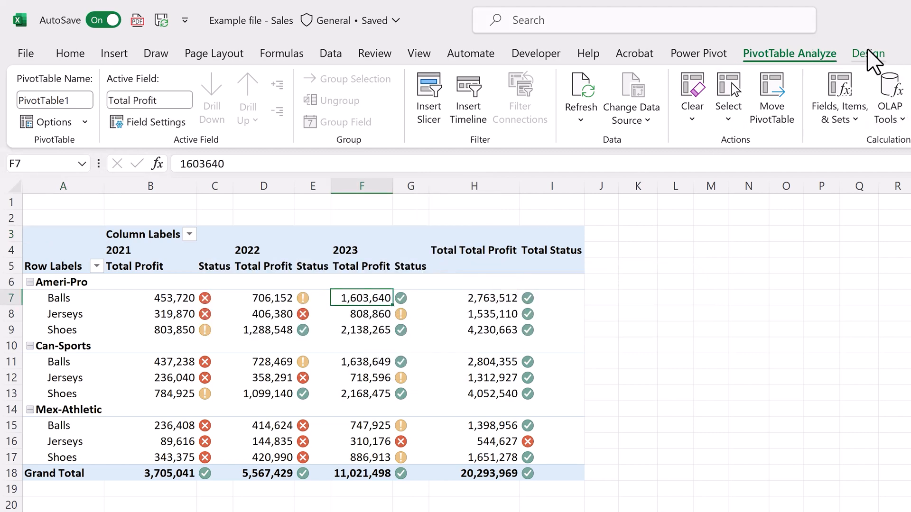
left_click(885, 52)
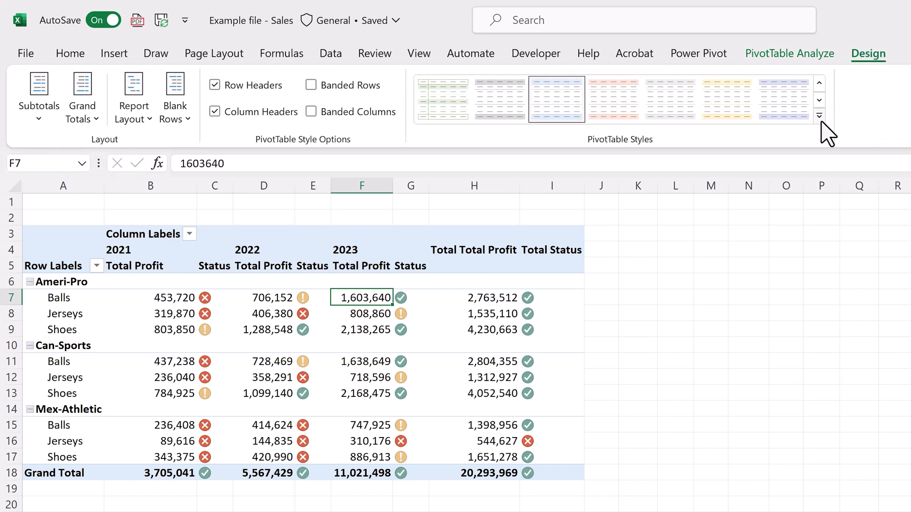
left_click(819, 116)
scroll(828, 171, "down", 3)
scroll(828, 185, "down", 3)
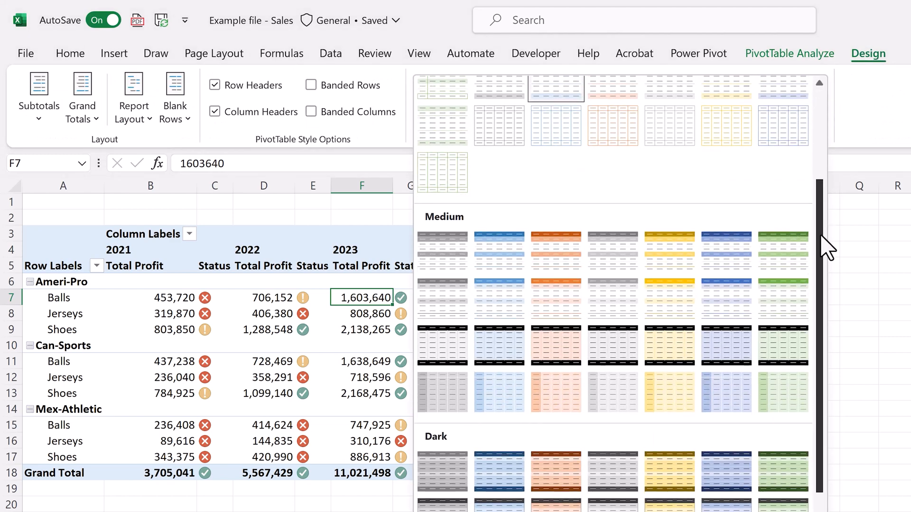
left_click(506, 427)
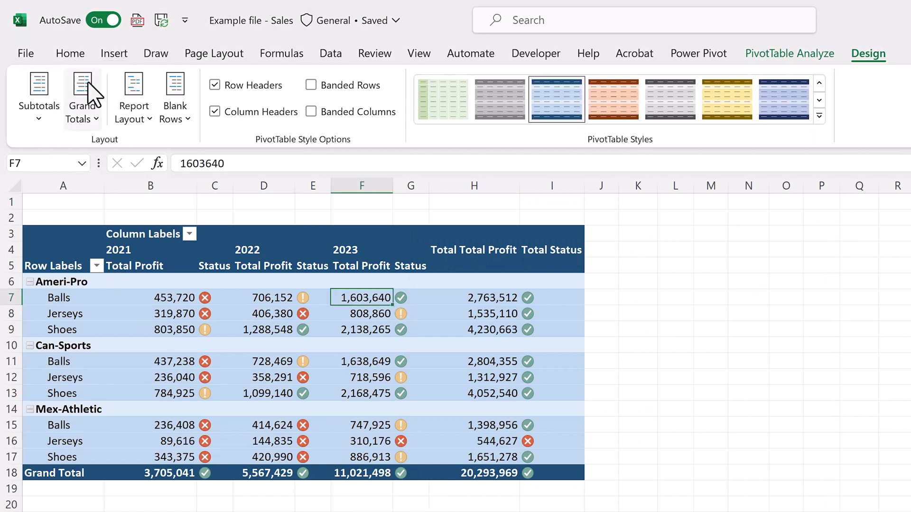
left_click(95, 122)
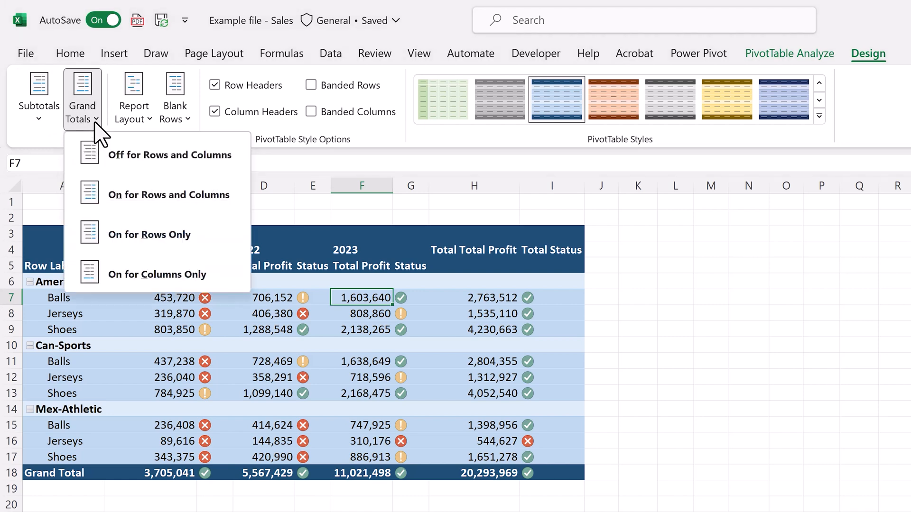
left_click(75, 163)
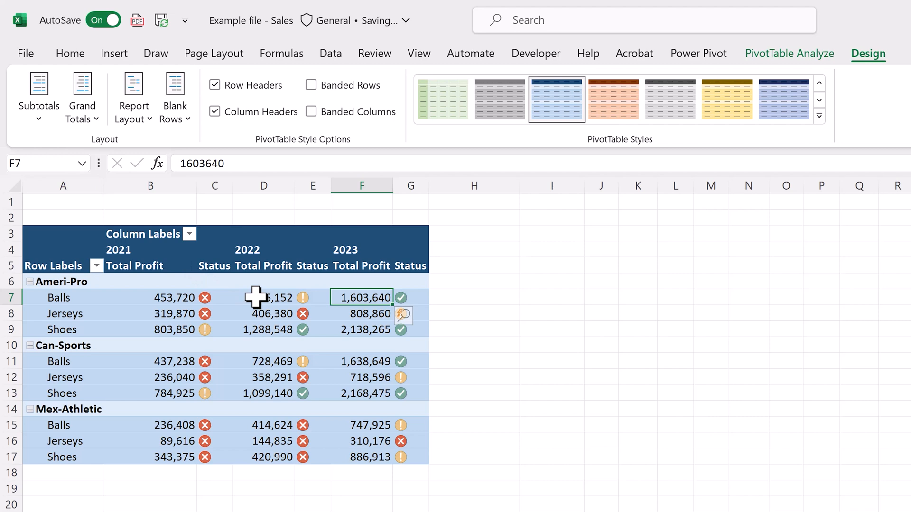
Step: Rename the PivotTable as ProfitAnalysis
left_click(255, 297)
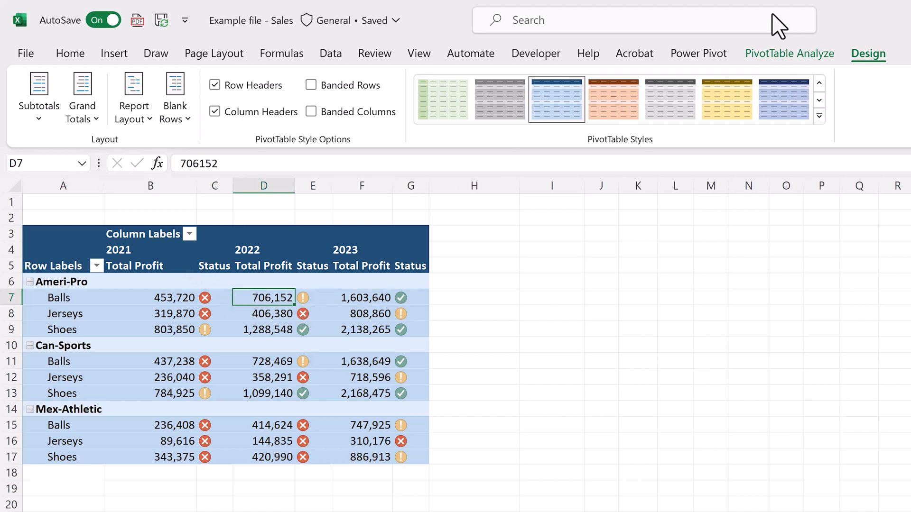
left_click(753, 57)
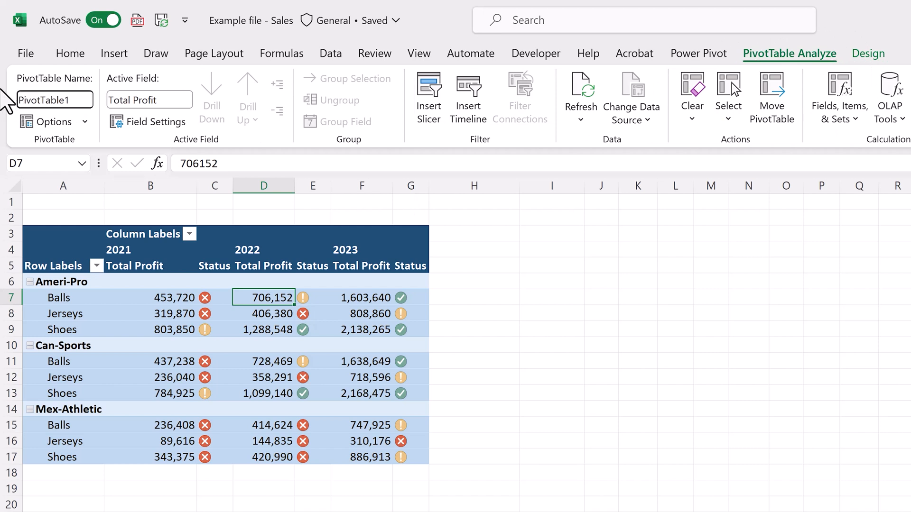
key("Delete")
key("Delete")
key("Delete")
key("Delete")
key("Delete")
key("Delete")
key("Delete")
key("Delete")
key("Delete")
key("Delete")
key("Delete")
type("ProfitAnalysis")
key("Return")
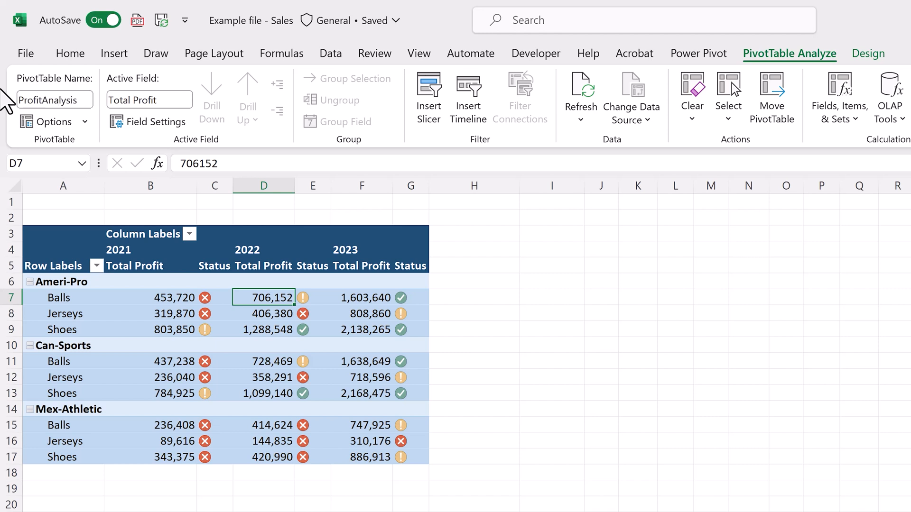
Step: Configure the PivotTable options to disable column autofit on update and hide expand/collapse buttons, field captions and filter drop downs
left_click(57, 126)
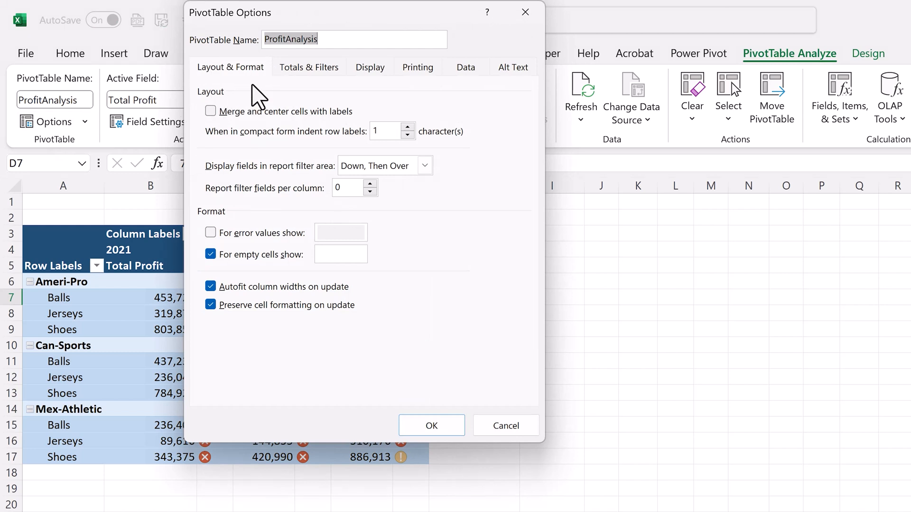
left_click(210, 287)
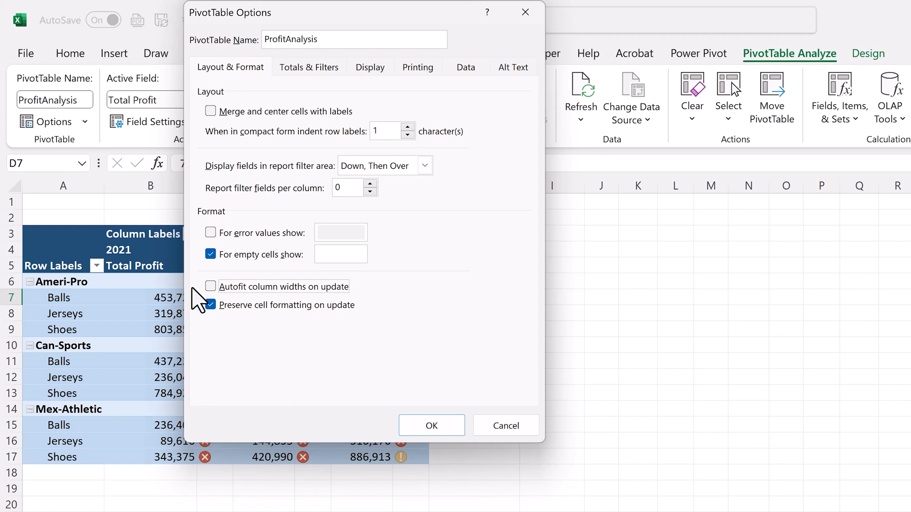
left_click(354, 75)
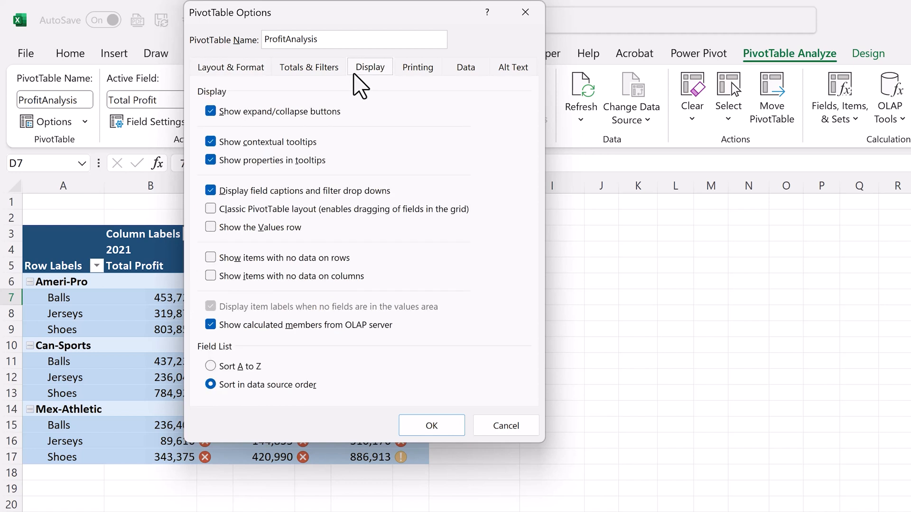
left_click(210, 112)
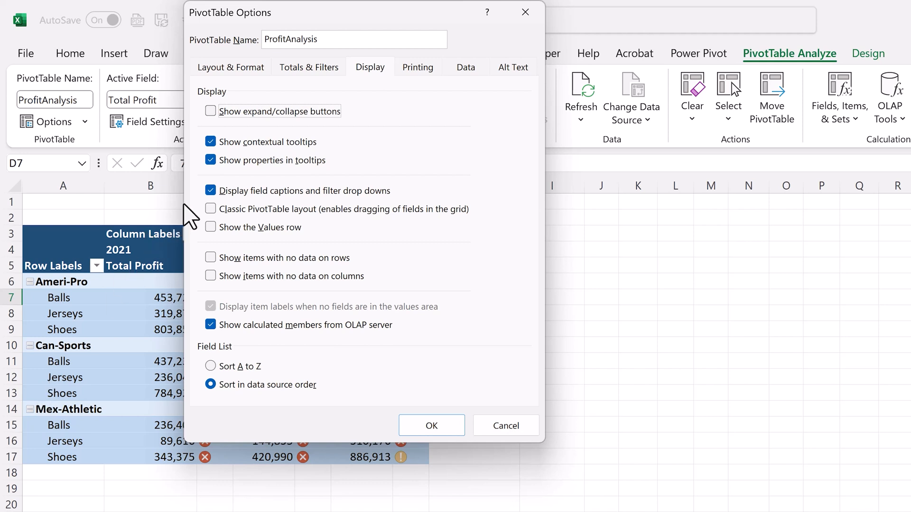
left_click(210, 191)
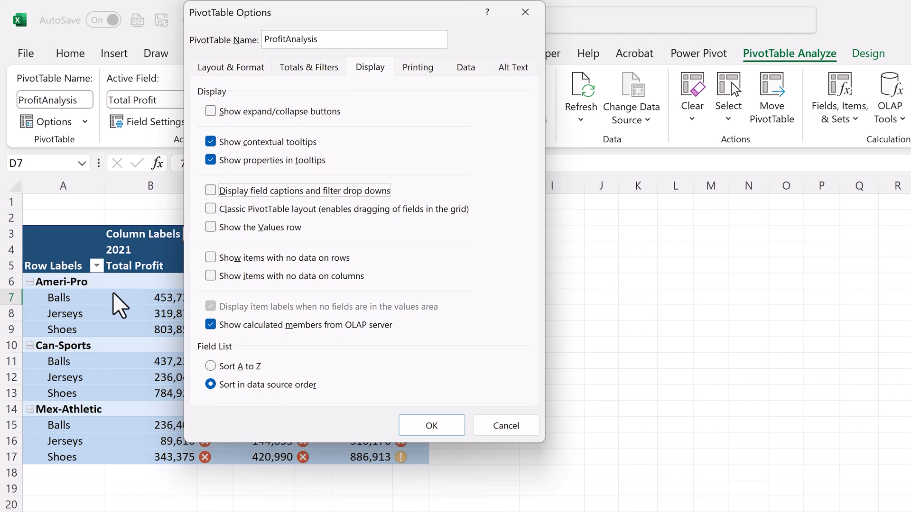
left_click(412, 424)
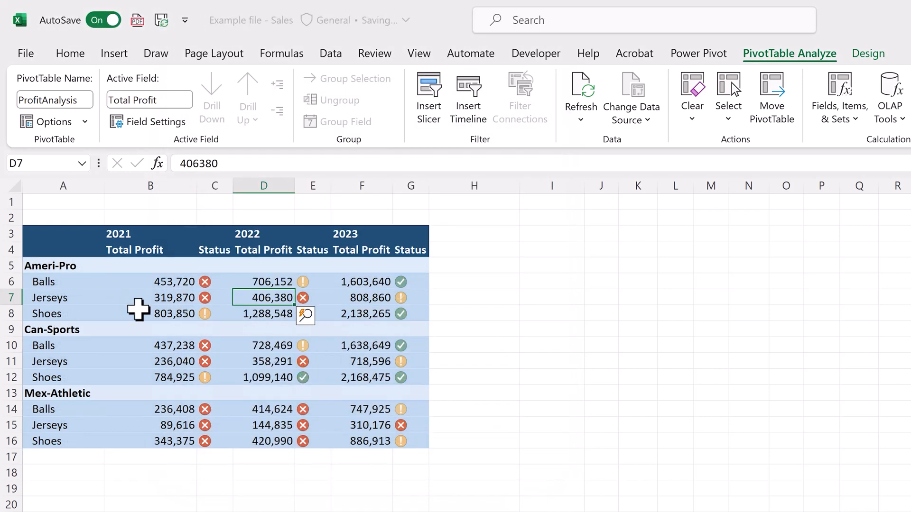
Step: Autofit all column widths on the sheet and center the PivotTable's year, Total Profit and Status headers
left_click(14, 185)
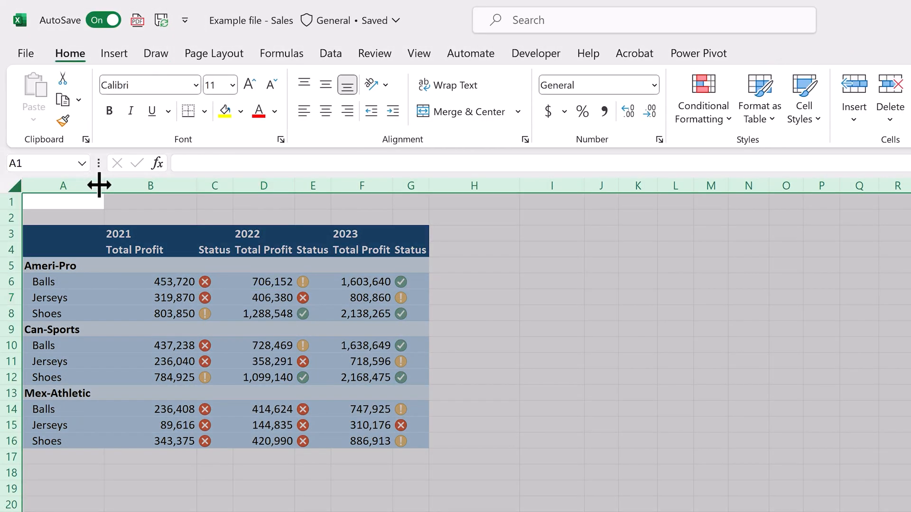
double_click(103, 185)
left_click_drag(124, 230, 365, 248)
right_click(250, 236)
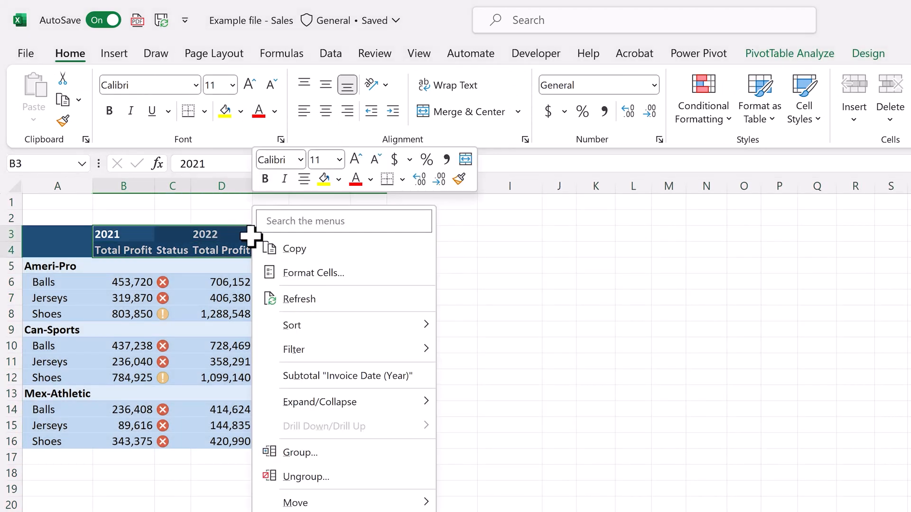
left_click(303, 178)
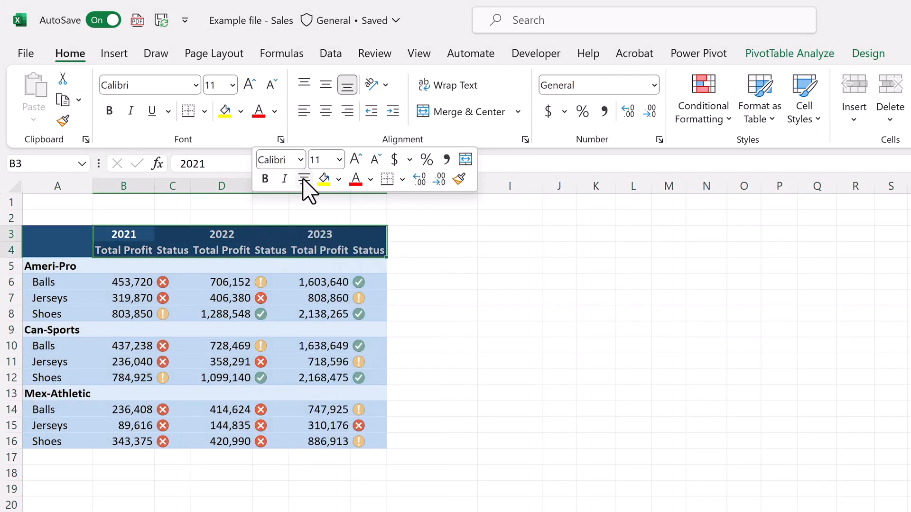
left_click(434, 237)
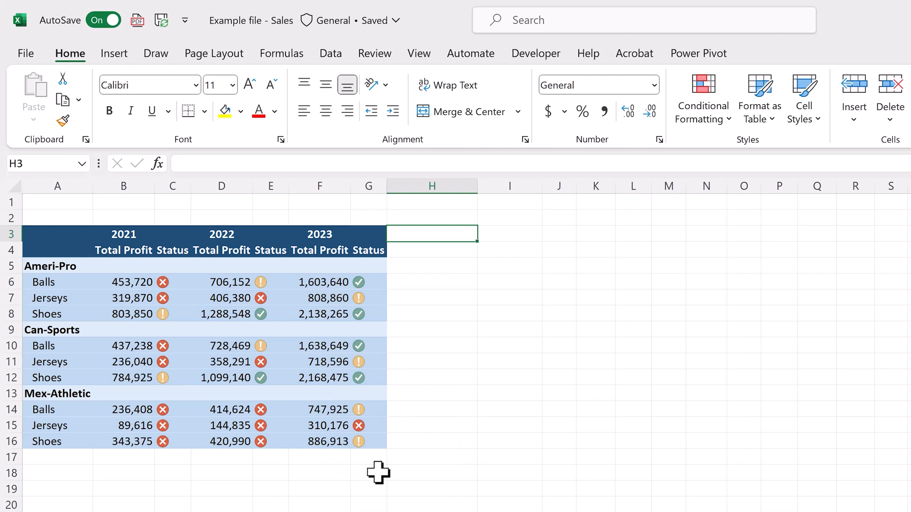
Step: Insert a slicer for the Customers_DM Customer Type field and place it beside the PivotTable
left_click(222, 281)
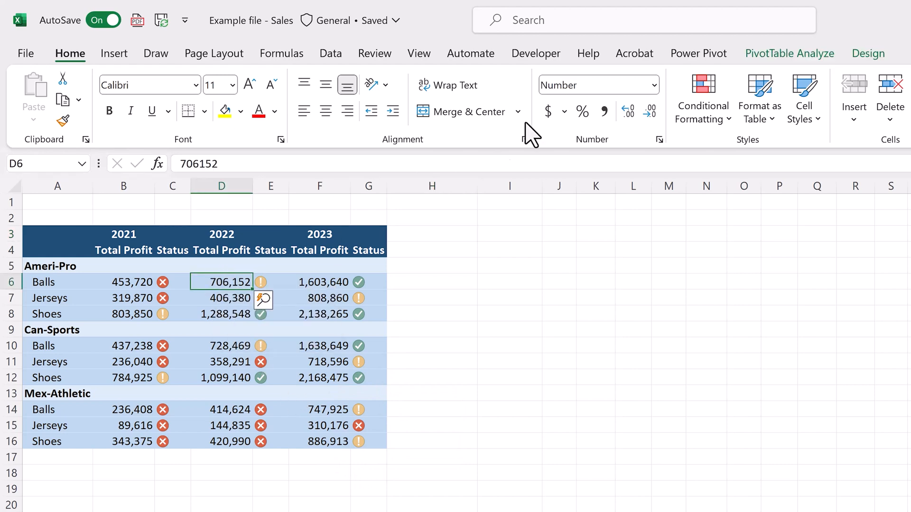
left_click(786, 54)
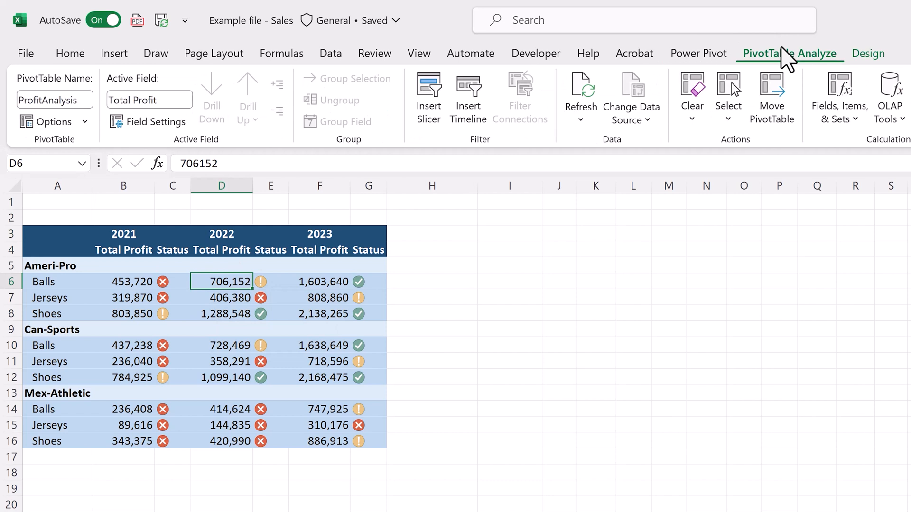
left_click(432, 127)
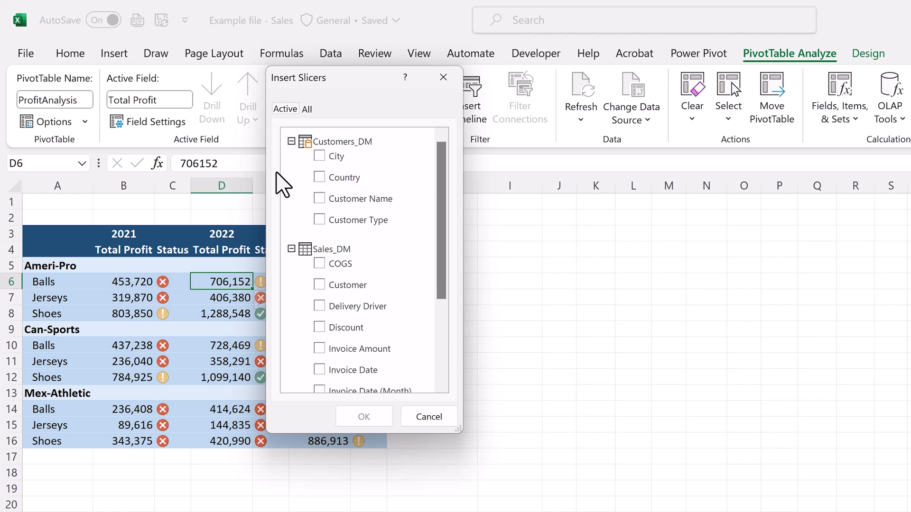
left_click(306, 109)
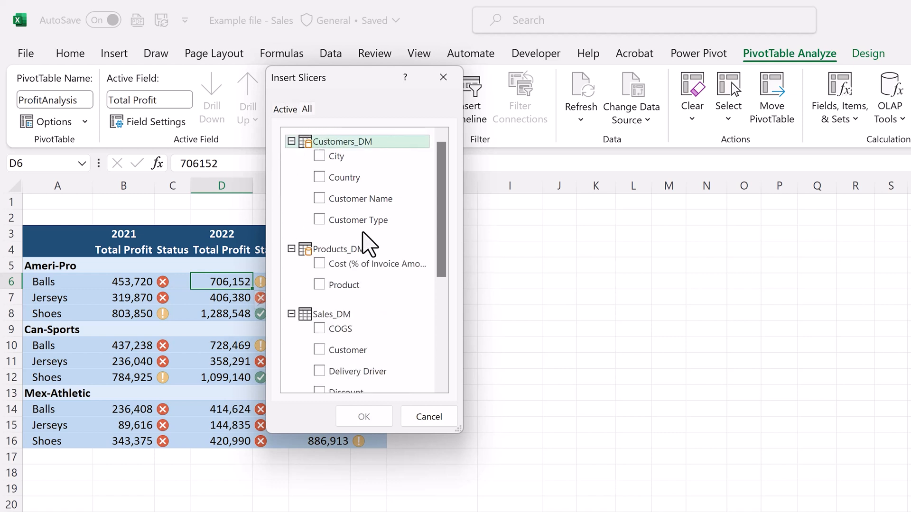
left_click(319, 219)
left_click(364, 416)
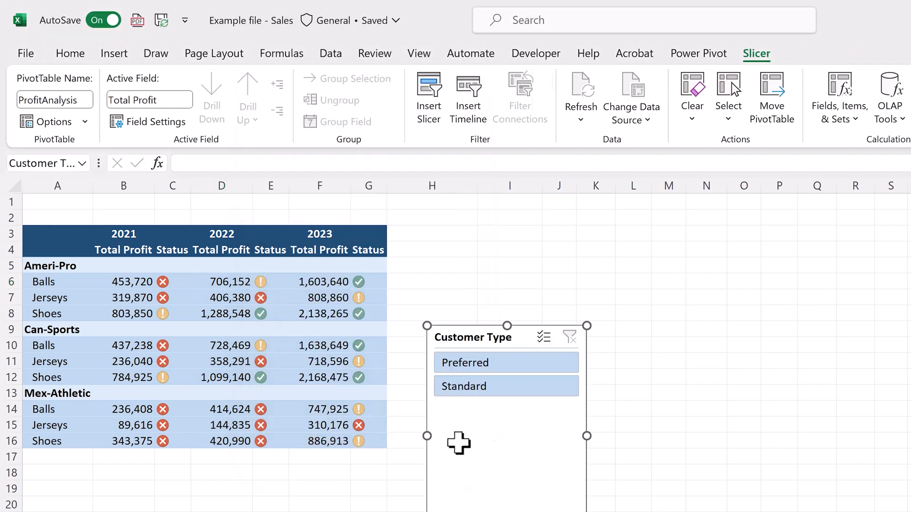
left_click_drag(485, 349, 466, 270)
Step: Filter the PivotTable to Standard customers with the Customer Type slicer and clear the filter again
left_click(469, 313)
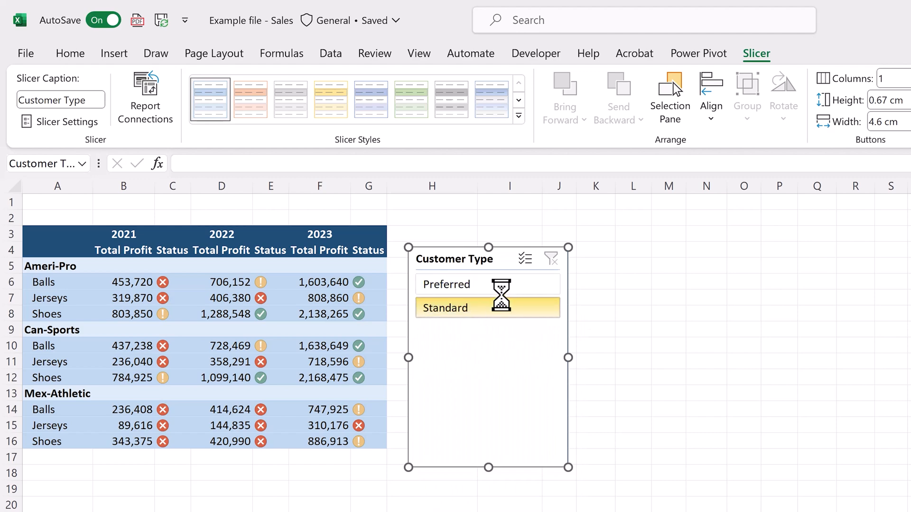
left_click(503, 308)
left_click(551, 260)
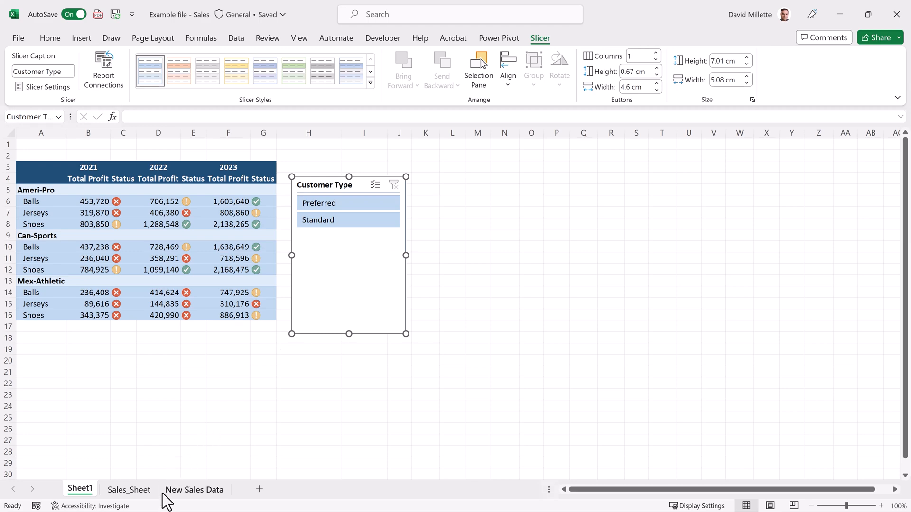
Step: Copy the invoice rows in A1:F8 of New Sales Data and append them directly below the Sales_Sheet table
left_click(171, 490)
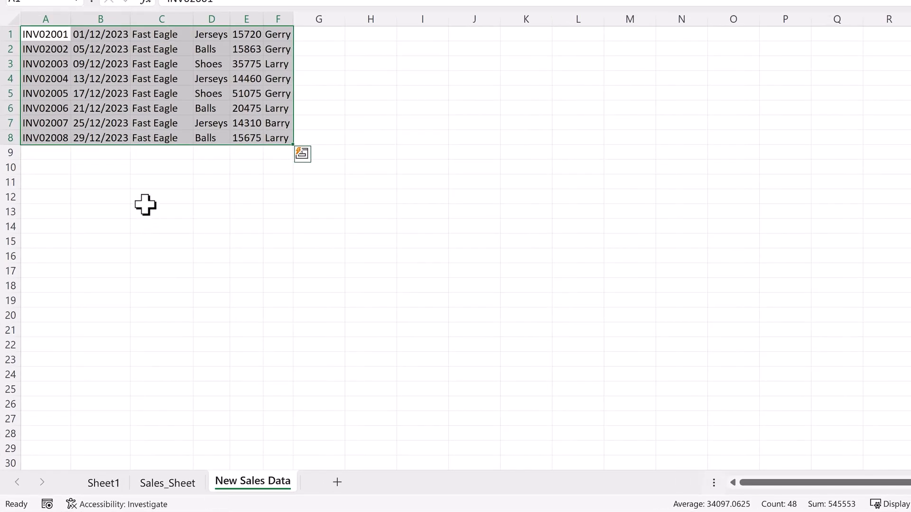
key("ctrl+c")
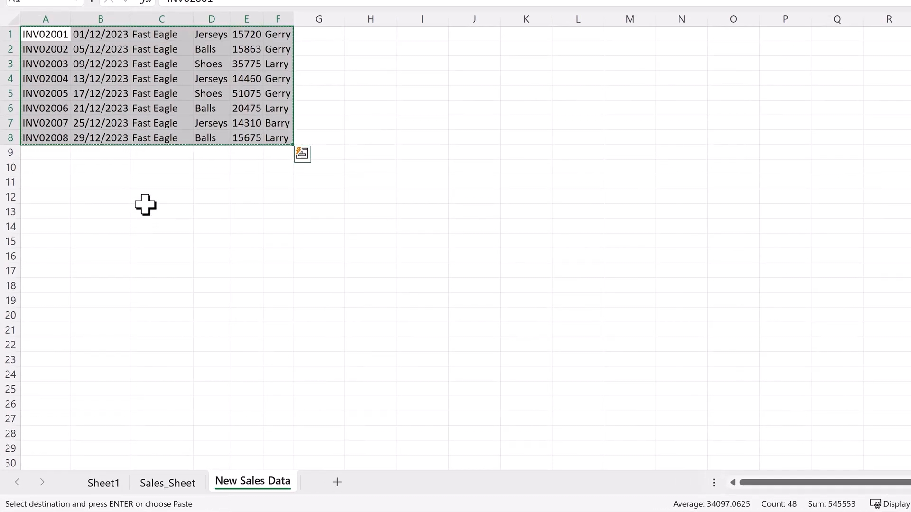
left_click(144, 482)
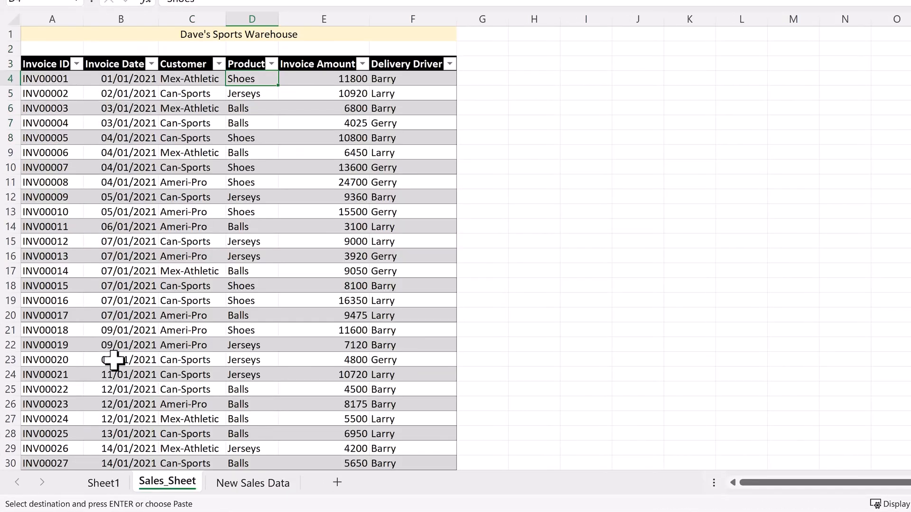
left_click(59, 296)
key("ctrl+Down")
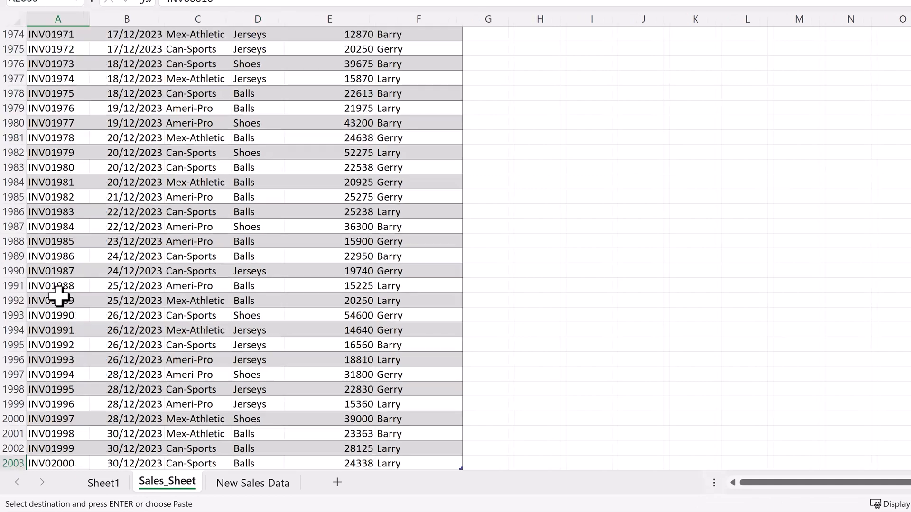
key("Down")
key("ctrl+v")
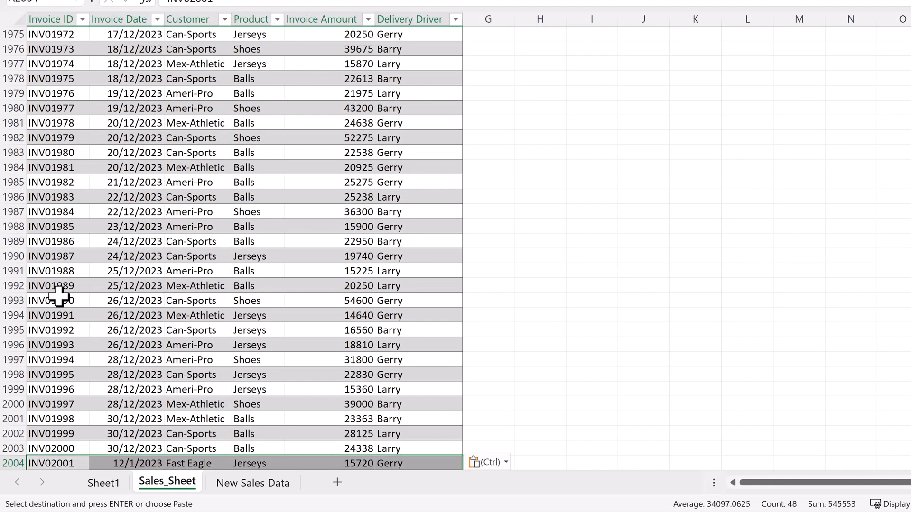
scroll(59, 296, "down", 3)
left_click(528, 350)
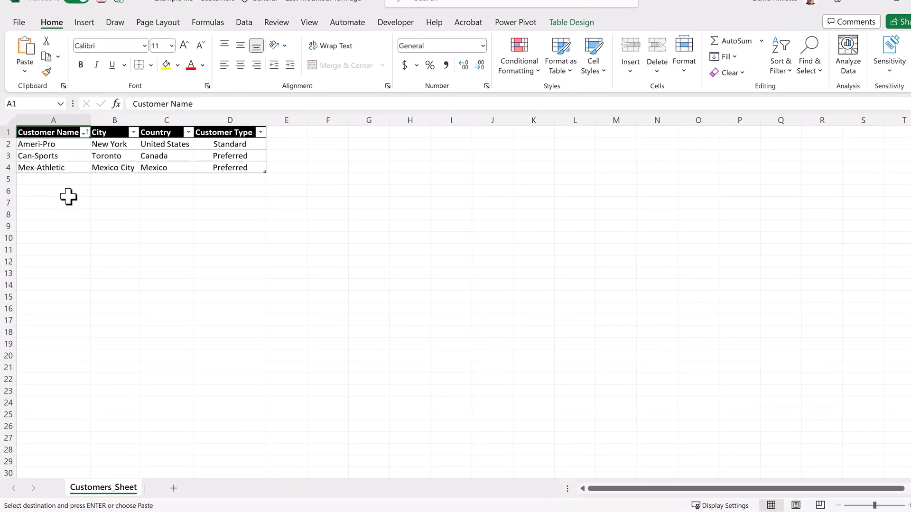
Step: In the customers workbook, copy the Ameri-Pro record to the first row below the table and change its customer name to Fast Eagle
left_click_drag(71, 144, 209, 145)
key("ctrl+c")
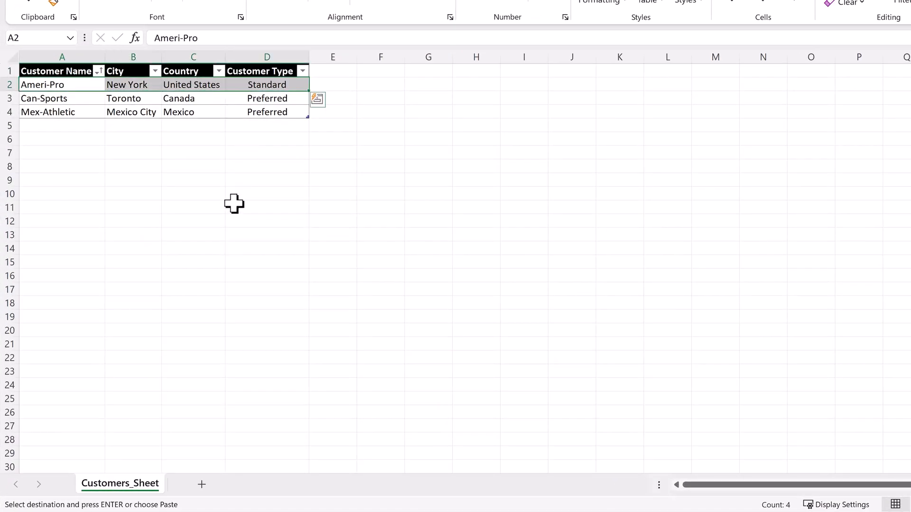
left_click(80, 126)
key("ctrl+v")
type("Fast Eagle")
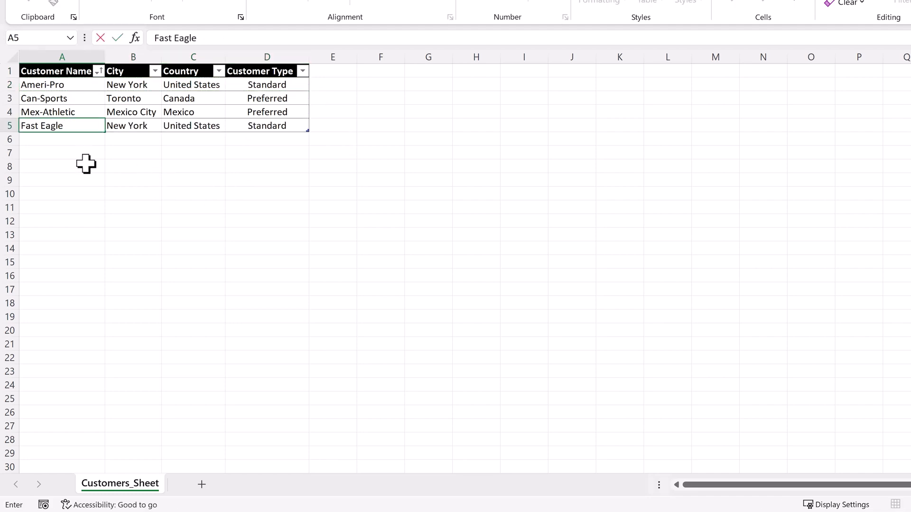
key("Return")
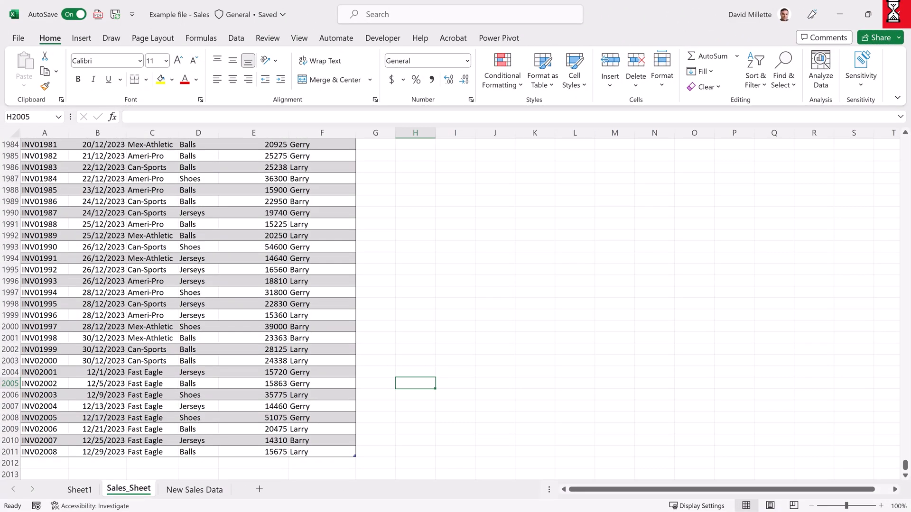
Step: Refresh the PivotTable on Sheet1 to load the new sales and customer records
left_click(66, 493)
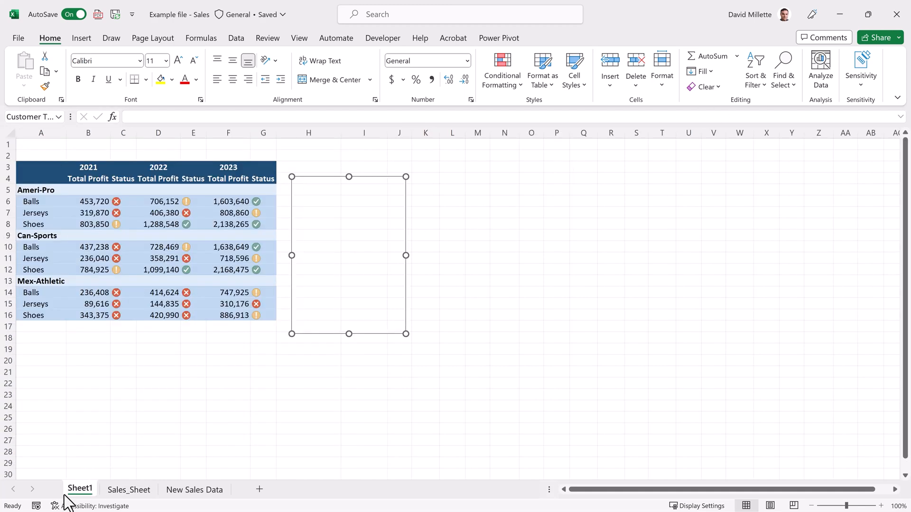
right_click(57, 216)
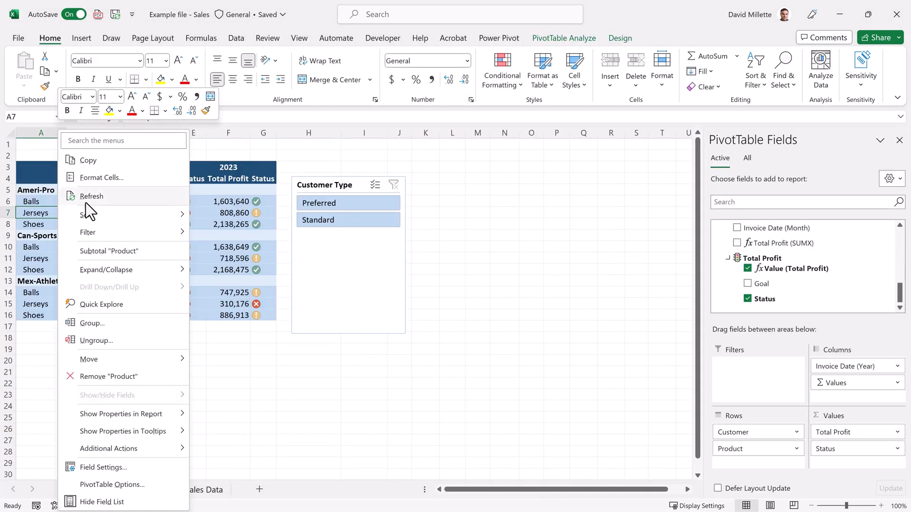
left_click(120, 198)
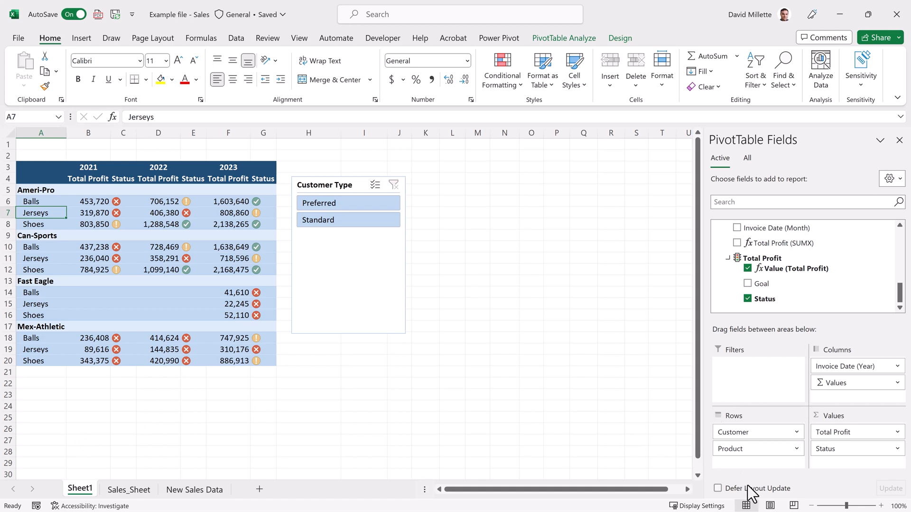
Step: Replace Customer in the PivotTable rows with the Customers_DM Country field, placed above Product
left_click_drag(769, 433, 739, 310)
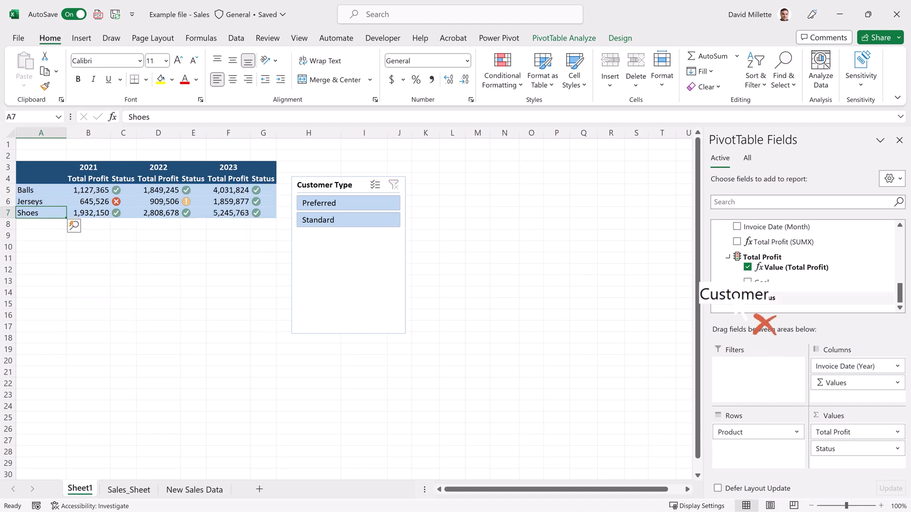
left_click_drag(903, 302, 900, 232)
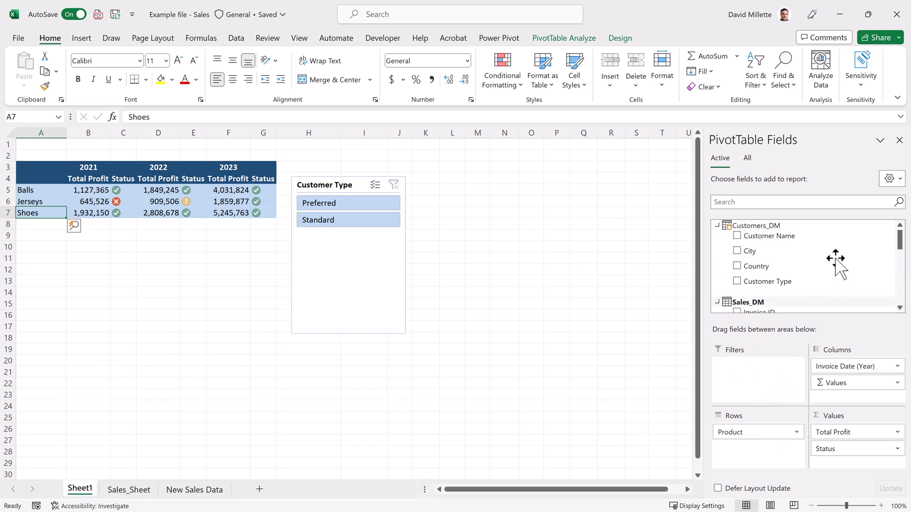
left_click_drag(761, 267, 755, 425)
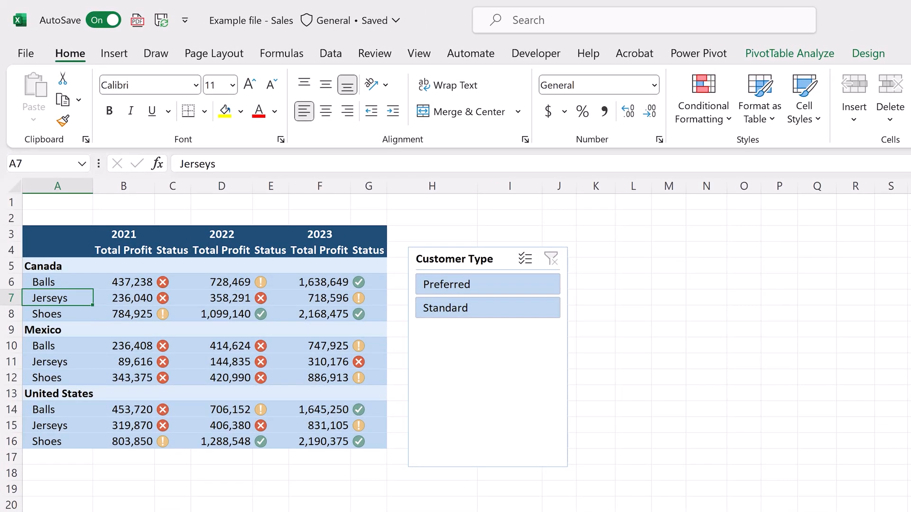
left_click(910, 511)
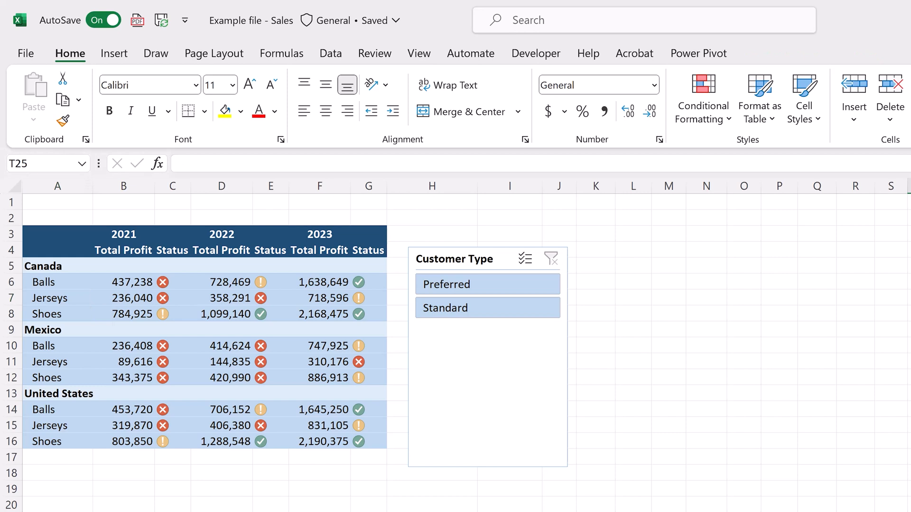